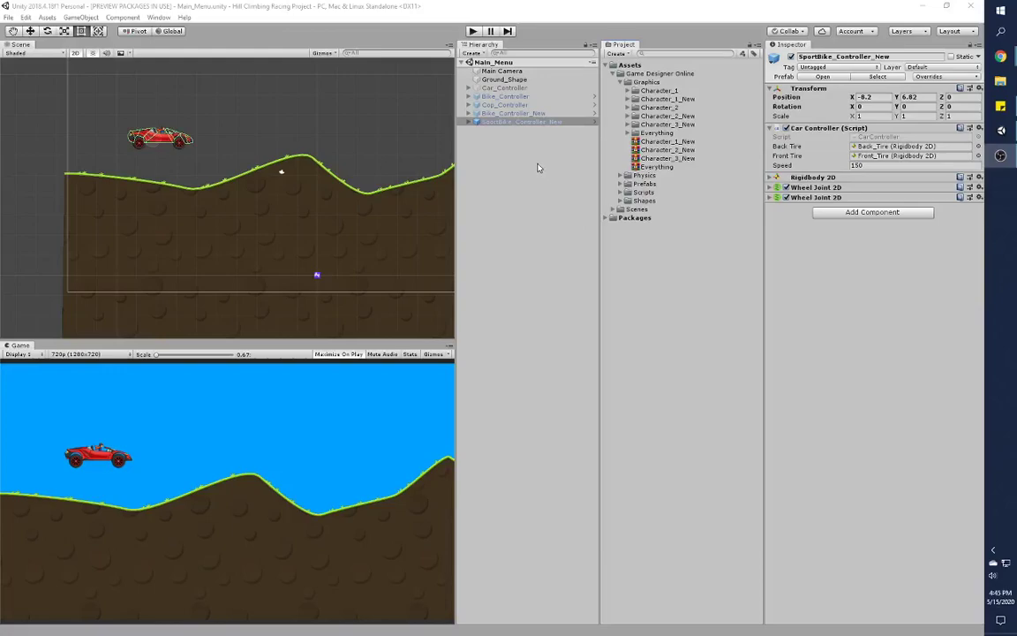
Review the Car Controller settings of the bike, cop and sport vehicle controller objects in the Main_Menu scene.
left_click(773, 128)
left_click(774, 128)
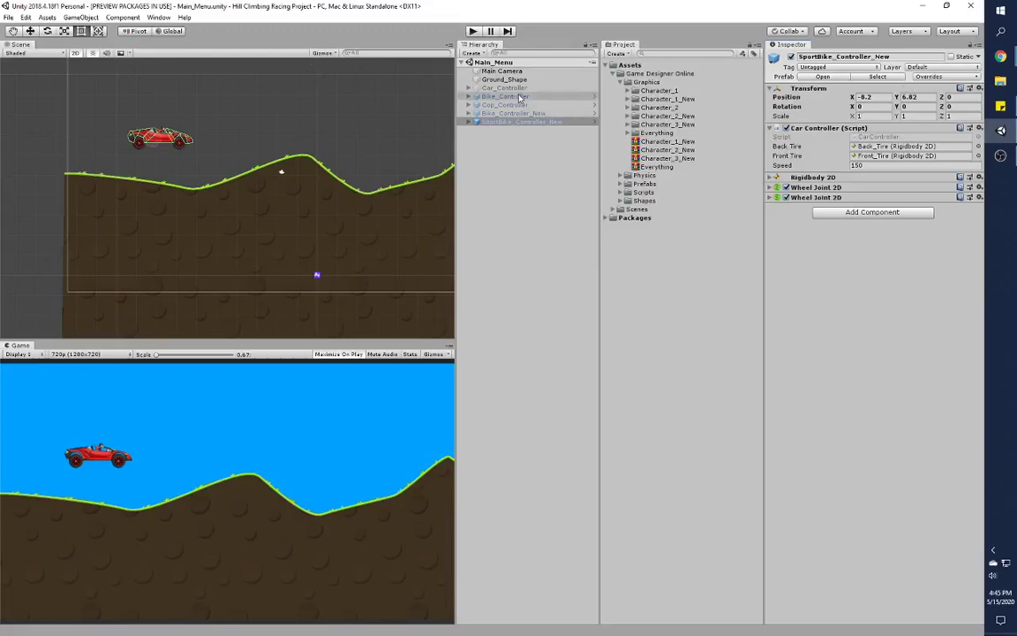
left_click(519, 95)
left_click(521, 106)
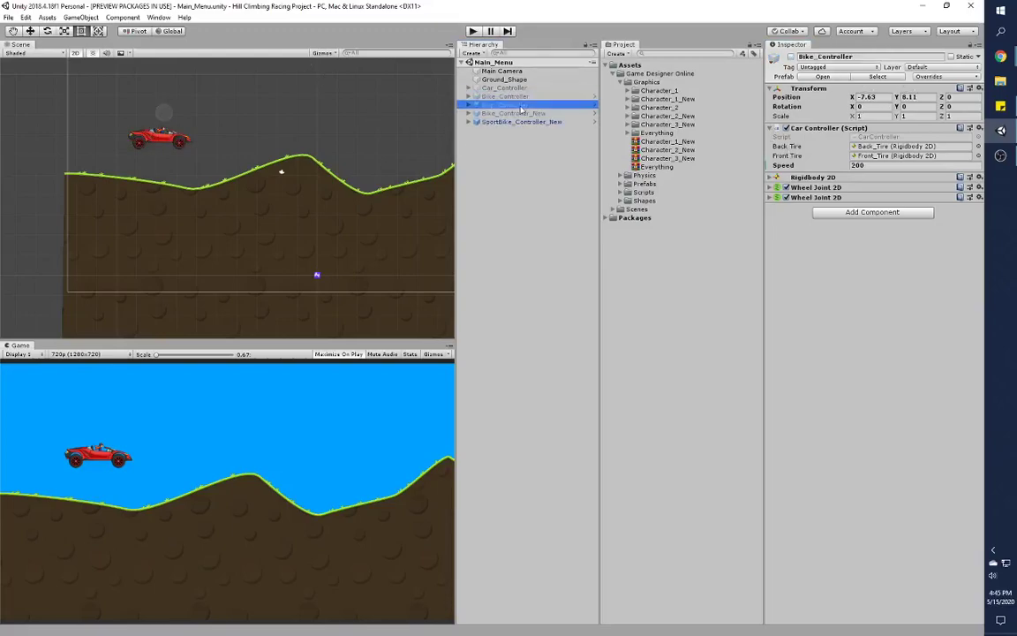
left_click(521, 114)
left_click(521, 106)
left_click(524, 115)
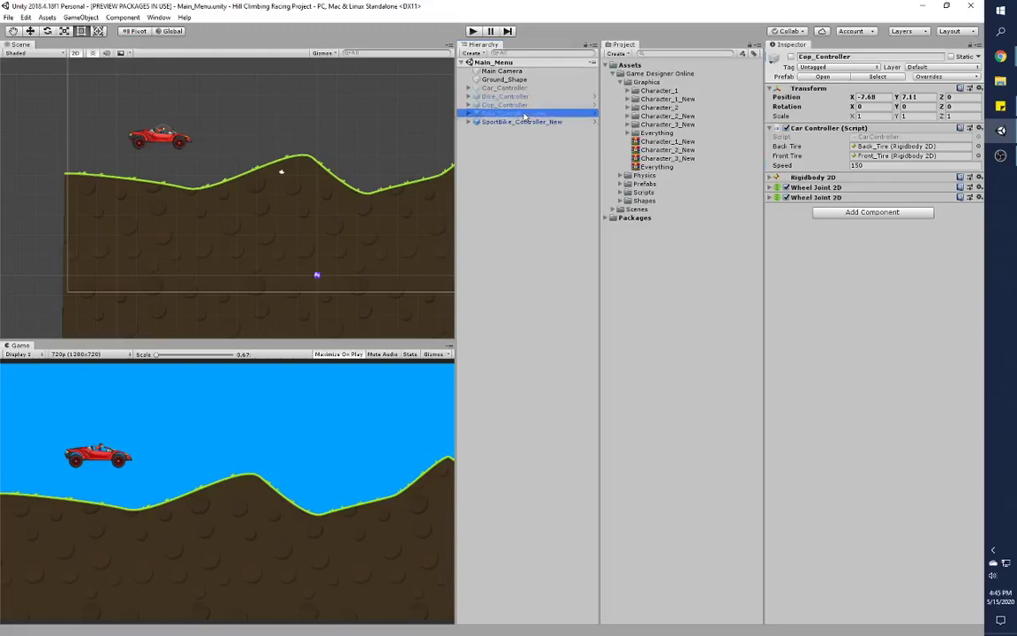
left_click(524, 121)
left_click(524, 113)
left_click(525, 104)
Rename the SportBike_Controller_New scene object to SportCar_Controller_New.
left_click(527, 121)
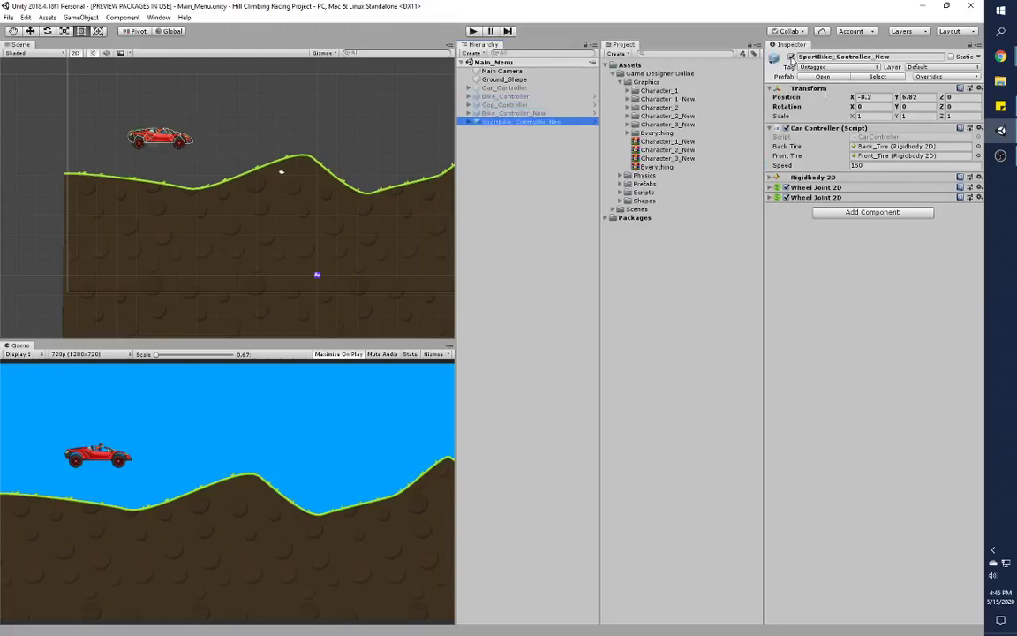
left_click(850, 57)
left_click(851, 58)
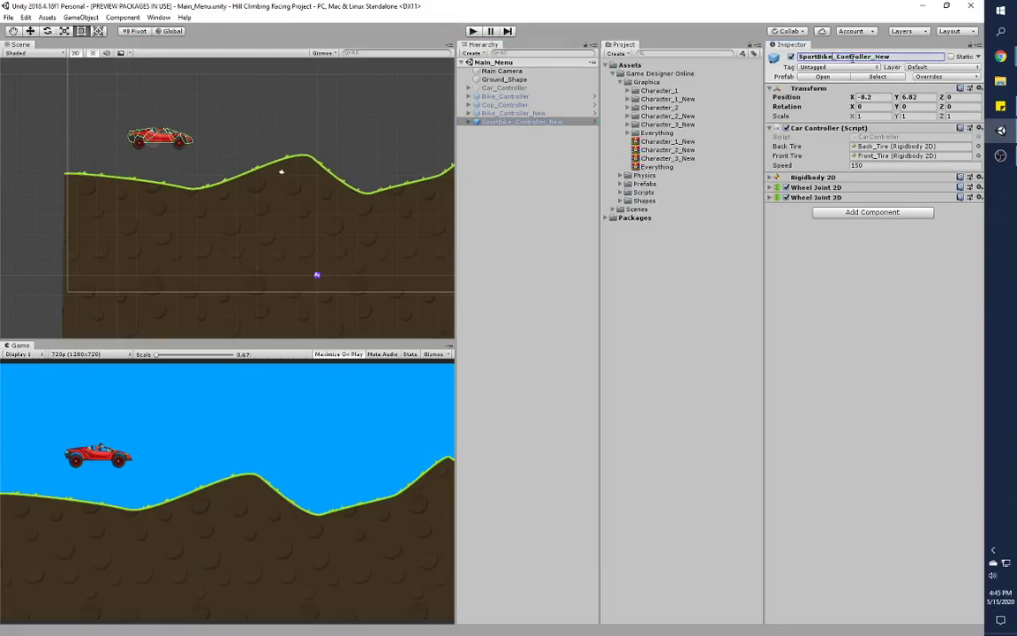
key("BackSpace")
key("BackSpace")
key("BackSpace")
key("BackSpace")
type("Car")
Check the renamed sport car object for prefab overrides.
left_click(929, 77)
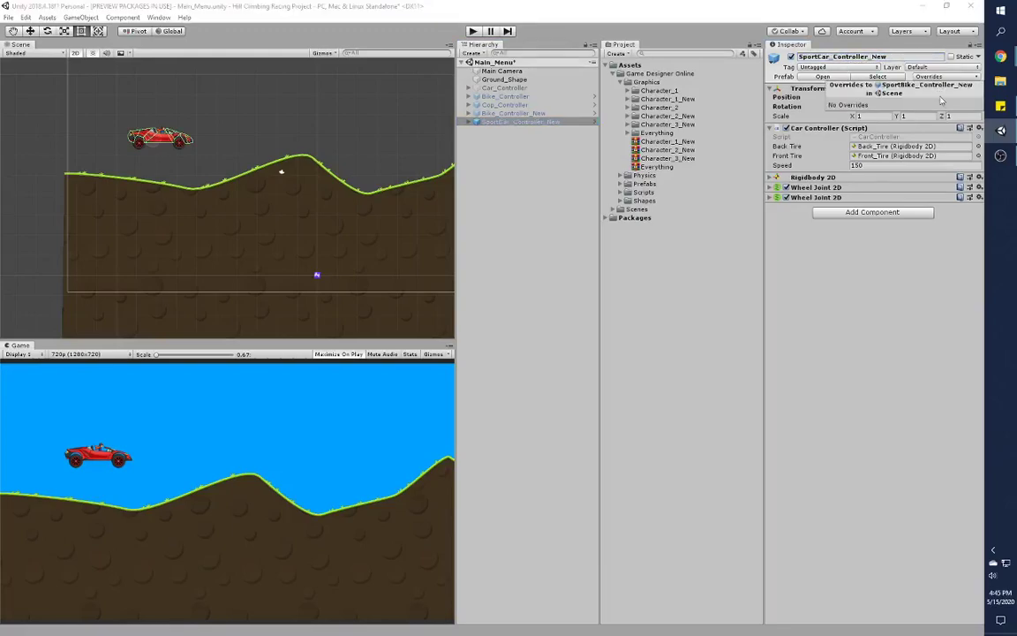
left_click(934, 76)
left_click(903, 56)
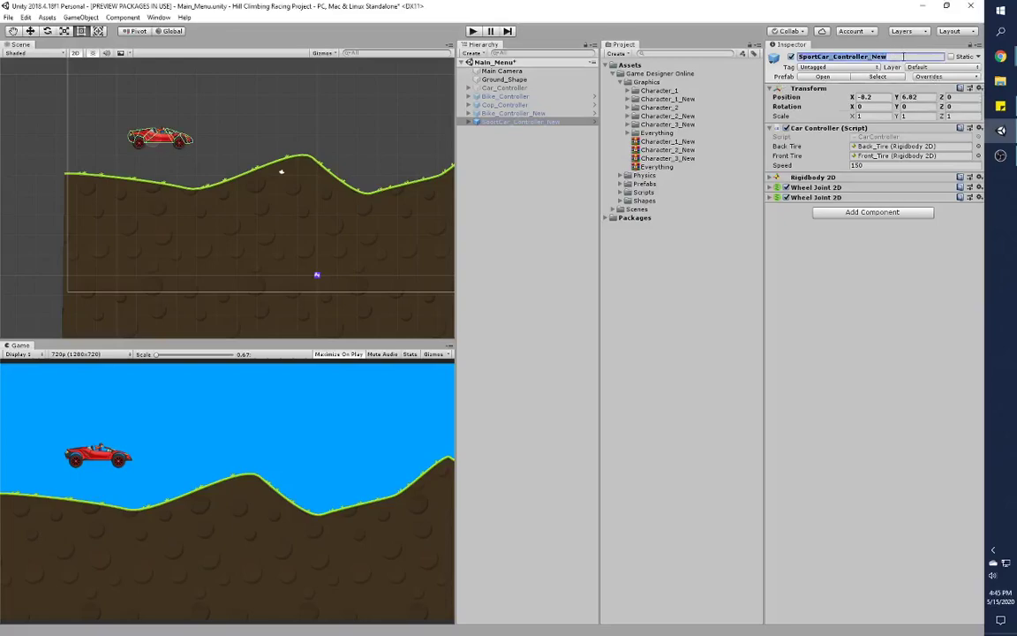
left_click(903, 56)
left_click(929, 77)
left_click(933, 78)
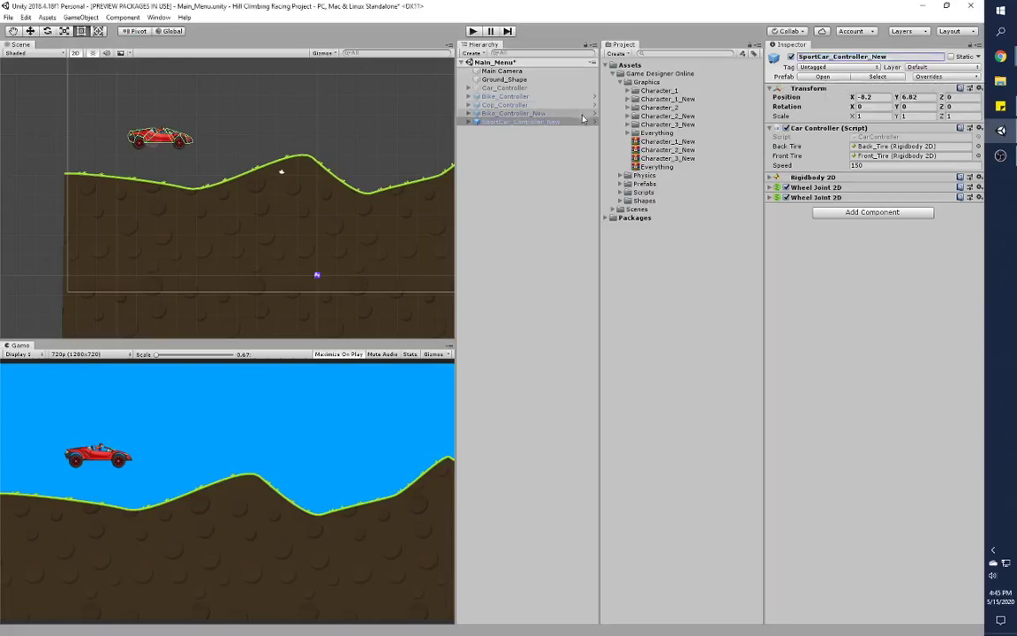
Compare the component settings of SportCar_Controller_New with those of Bike_Controller_New and Cop_Controller.
left_click(551, 113)
left_click(548, 121)
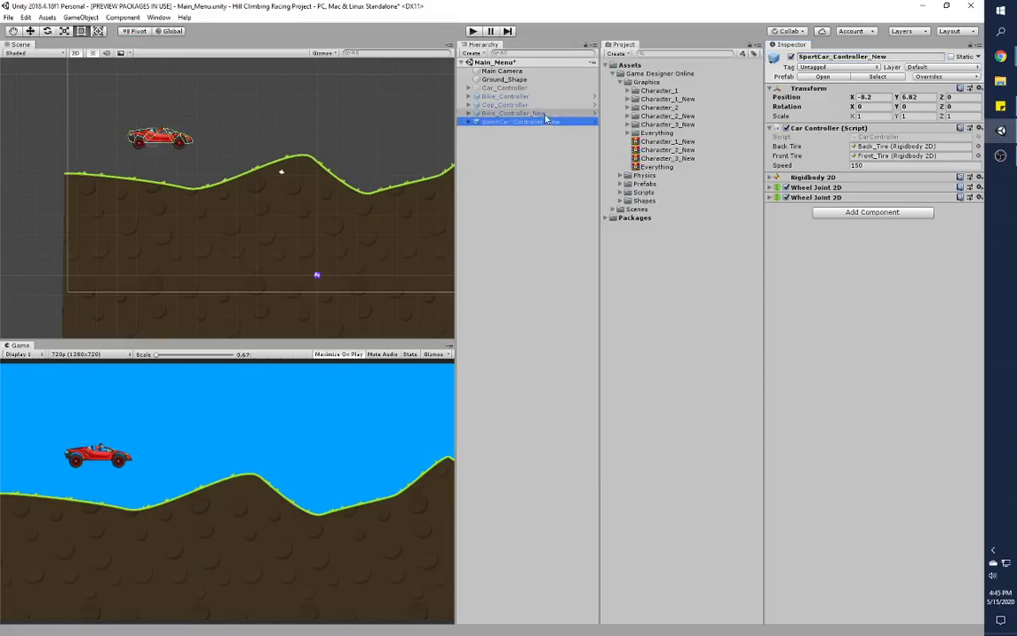
left_click(544, 114)
left_click(546, 121)
left_click(545, 115)
left_click(545, 121)
left_click(544, 113)
left_click(545, 106)
left_click(543, 114)
left_click(544, 121)
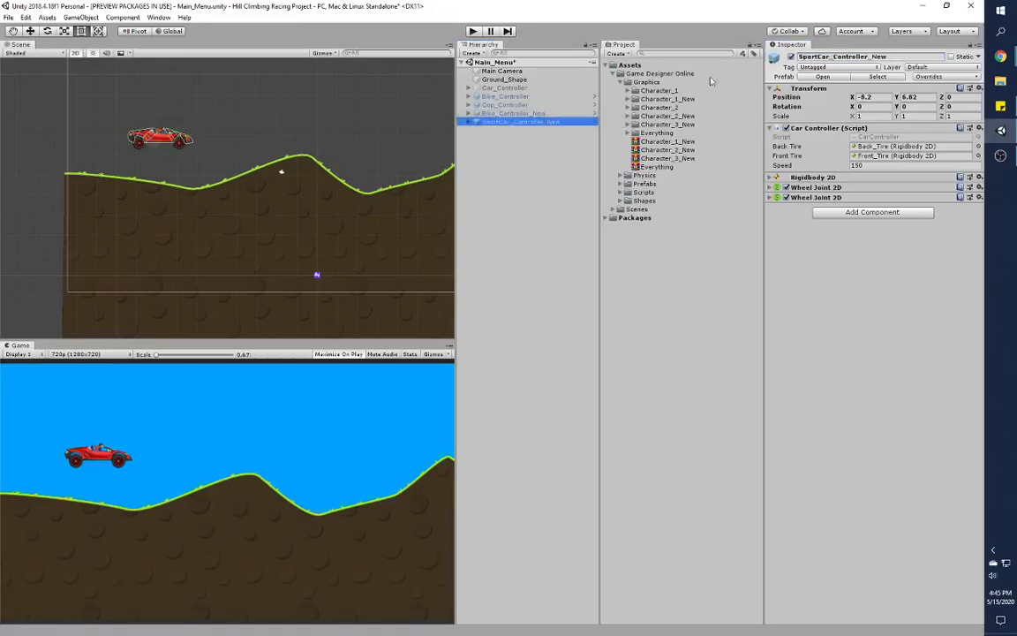
Open the sport car object's prefab and rename its root and prefab file to SportCar_Controller_New.
left_click(822, 75)
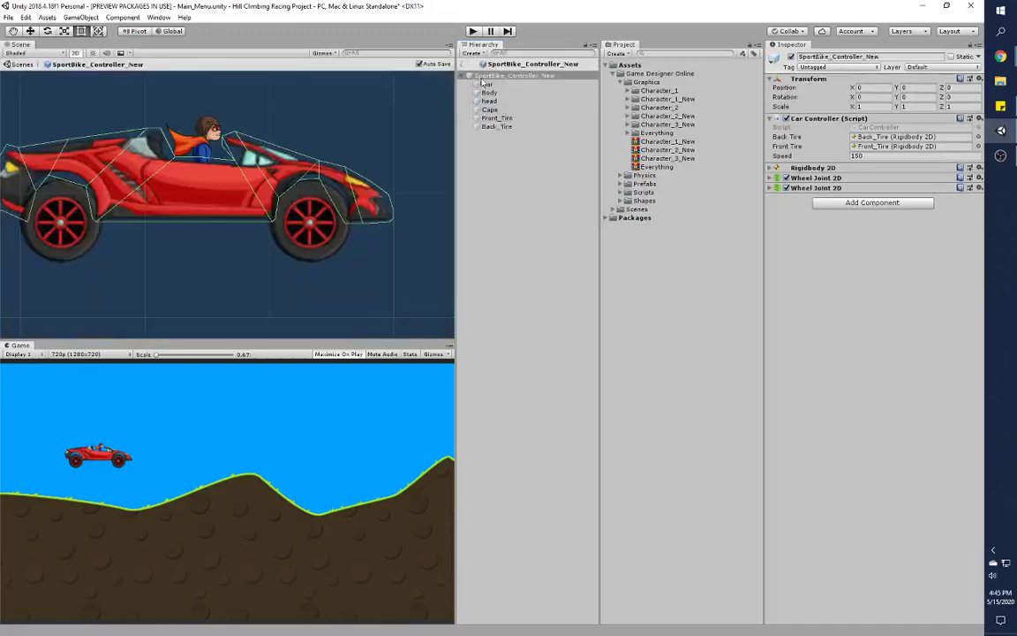
left_click(925, 58)
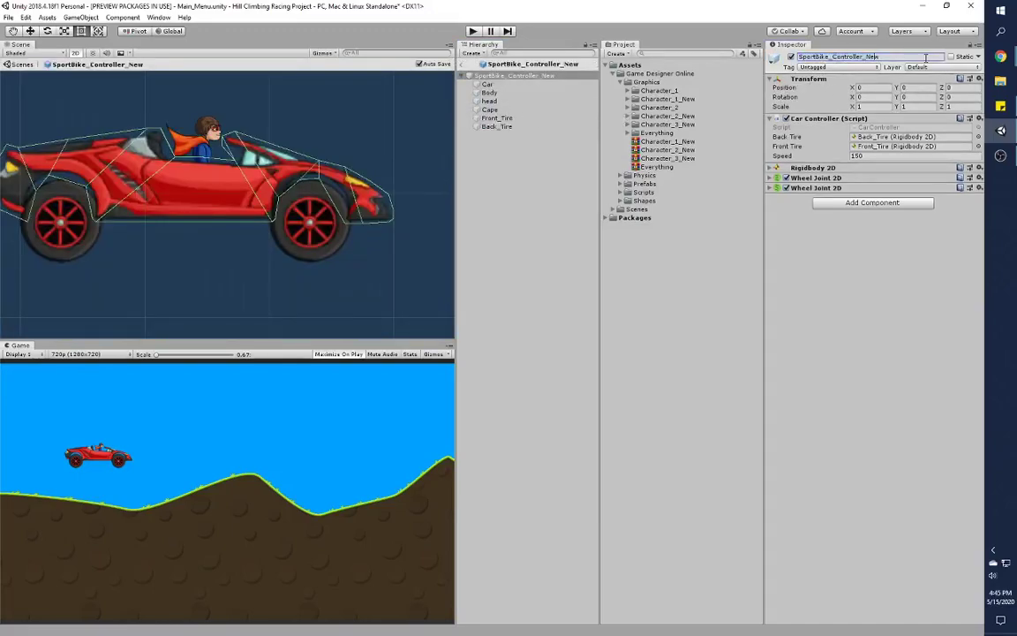
key("Left")
key("Left")
key("Left")
key("Left")
key("Left")
key("Left")
key("Left")
key("Left")
key("Left")
key("Left")
key("BackSpace")
key("BackSpace")
key("BackSpace")
key("BackSpace")
type("Car")
key("Return")
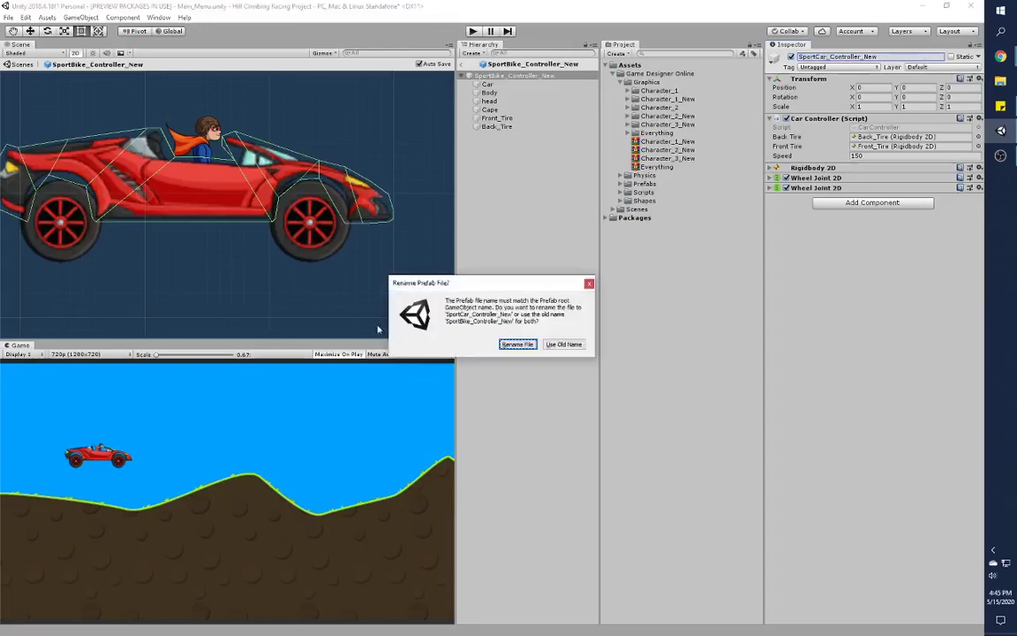
left_click(521, 344)
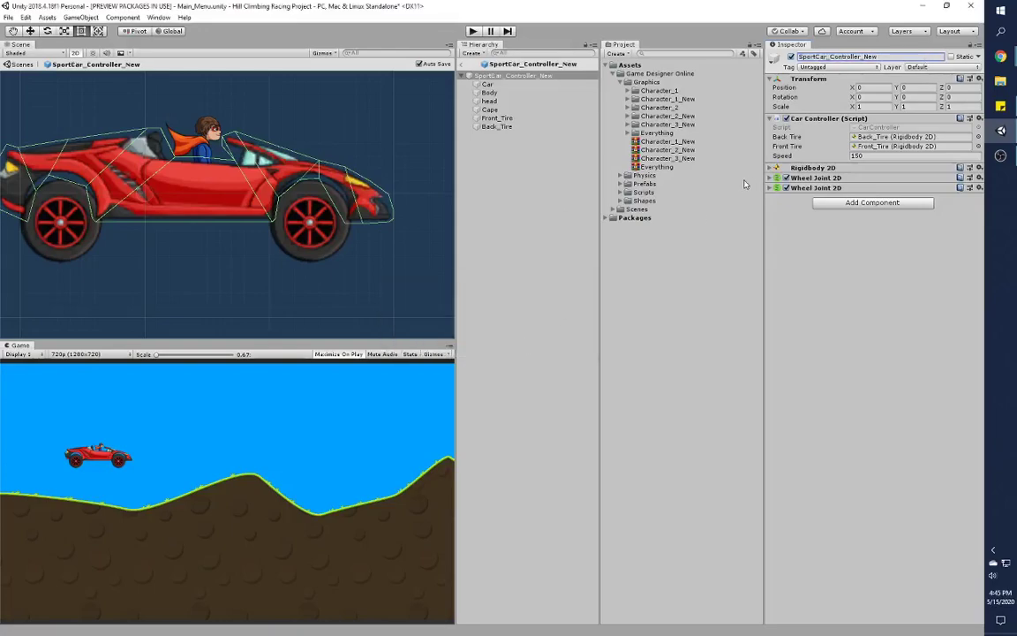
Deactivate SportCar_Controller_New in the Main_Menu scene and save the scene.
left_click(467, 64)
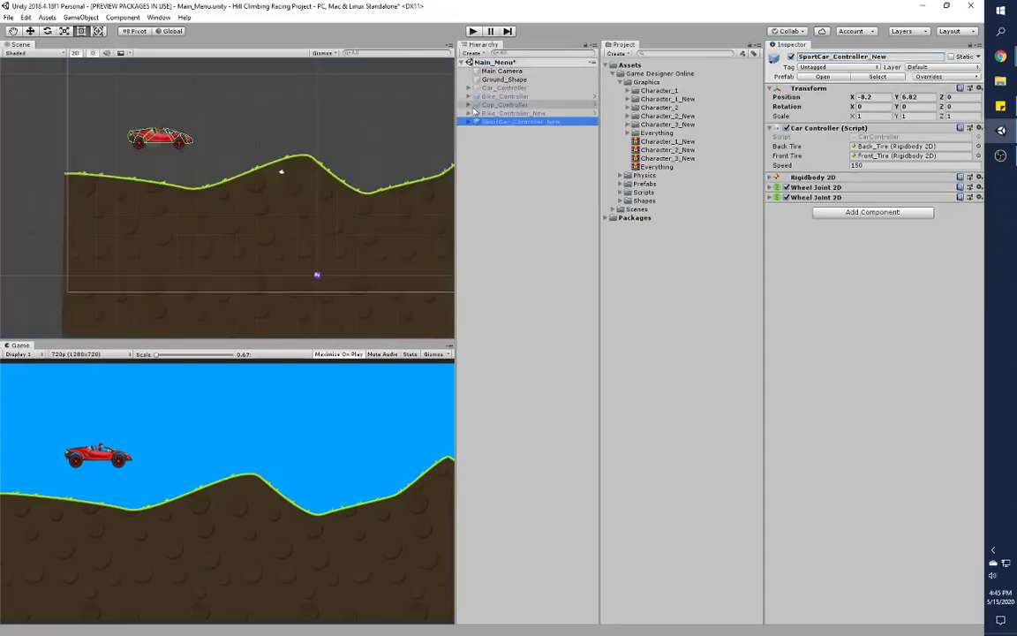
left_click(527, 113)
left_click(527, 106)
left_click(525, 121)
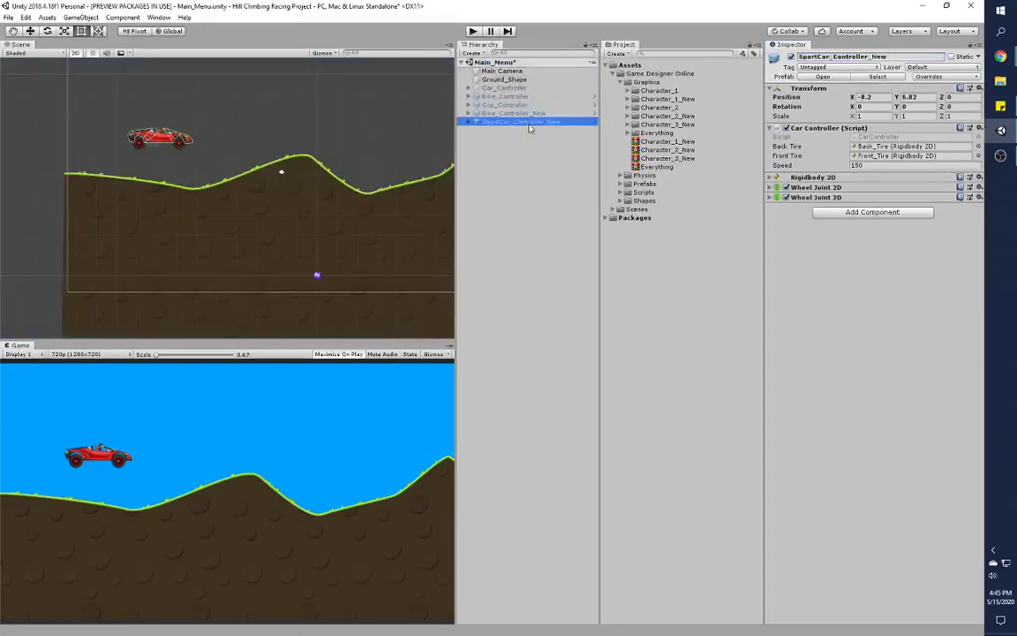
key("ctrl+s")
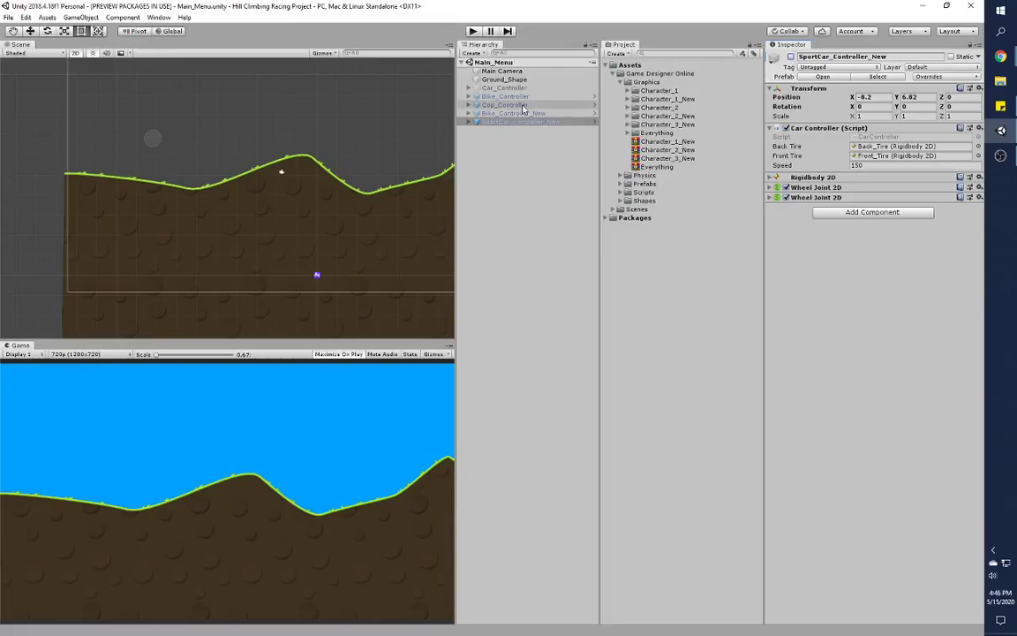
Activate the Cop_Controller object in the scene.
left_click(522, 105)
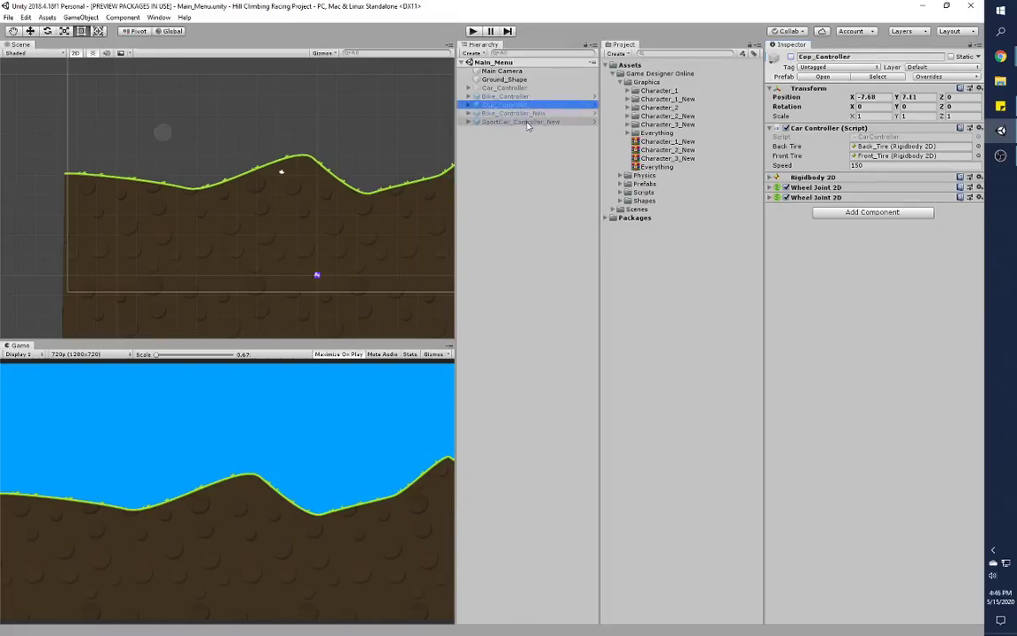
left_click(527, 123, "shift")
left_click(536, 139)
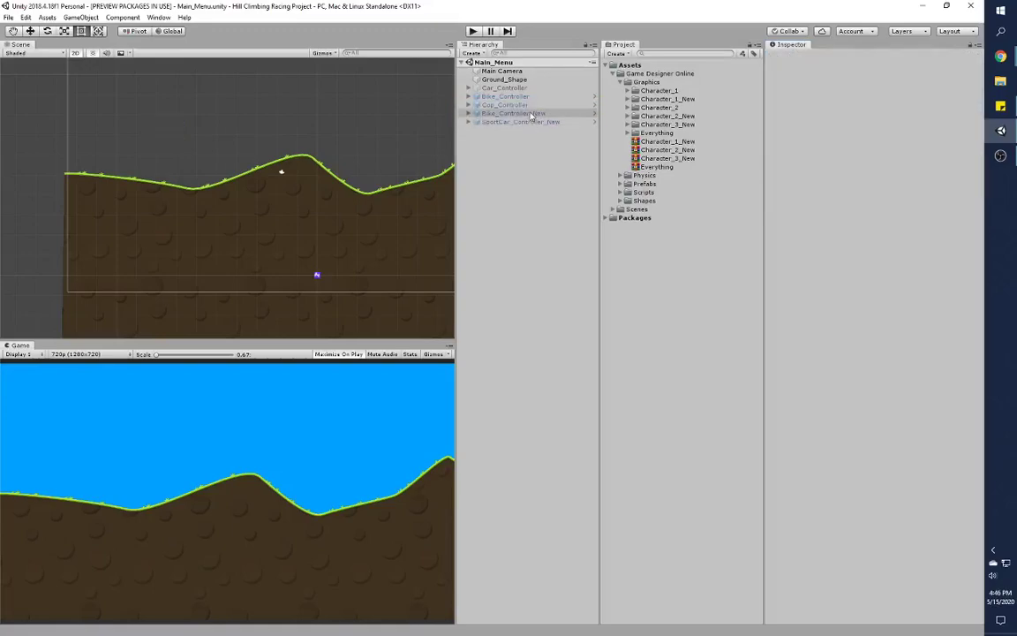
left_click(528, 105)
left_click(531, 123, "shift")
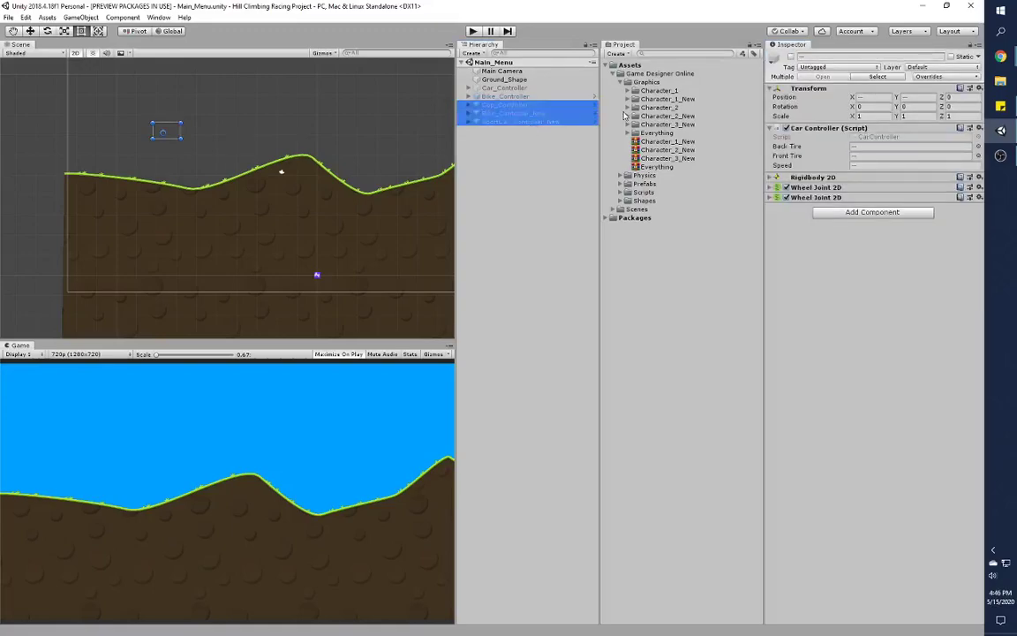
left_click(545, 105)
left_click(790, 57)
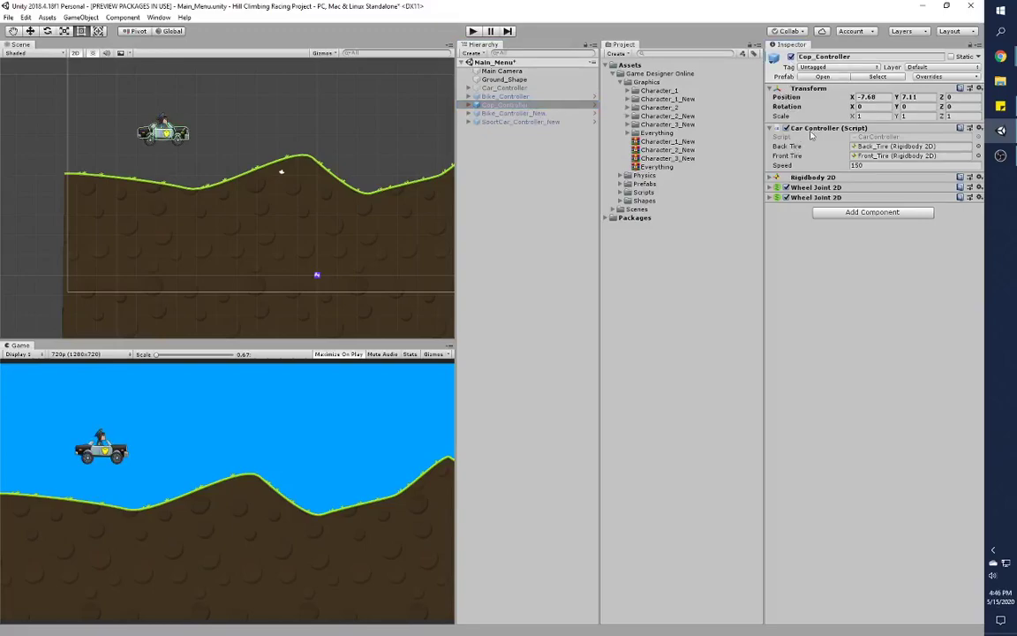
Toggle Cop_Controller, Bike_Controller_New and SportCar_Controller_New on and off together, leaving only Cop_Controller active.
left_click(513, 113, "ctrl")
left_click(512, 122, "ctrl")
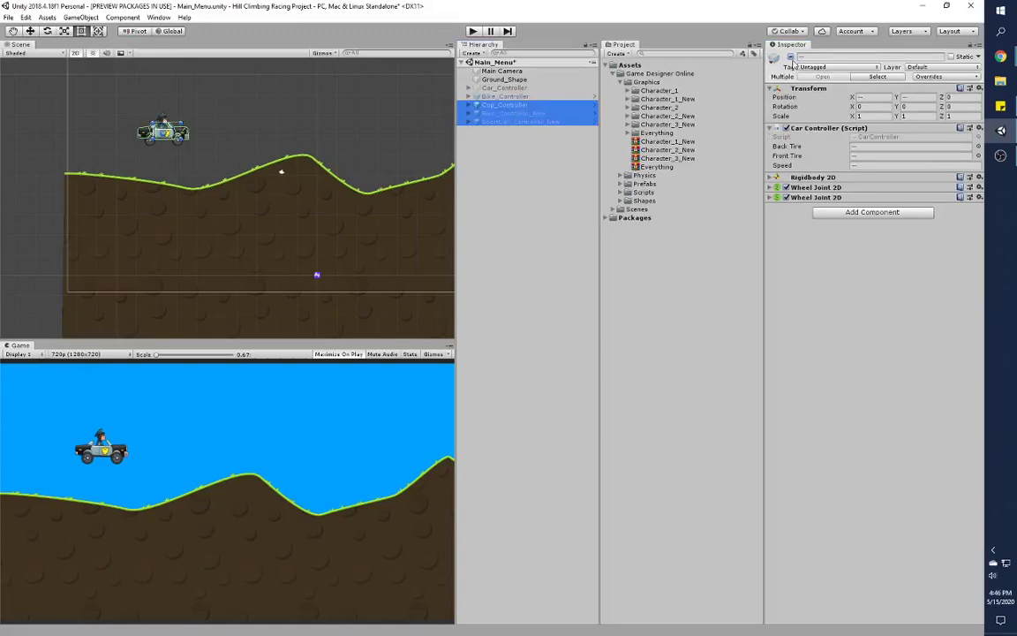
left_click(790, 58)
left_click(790, 57)
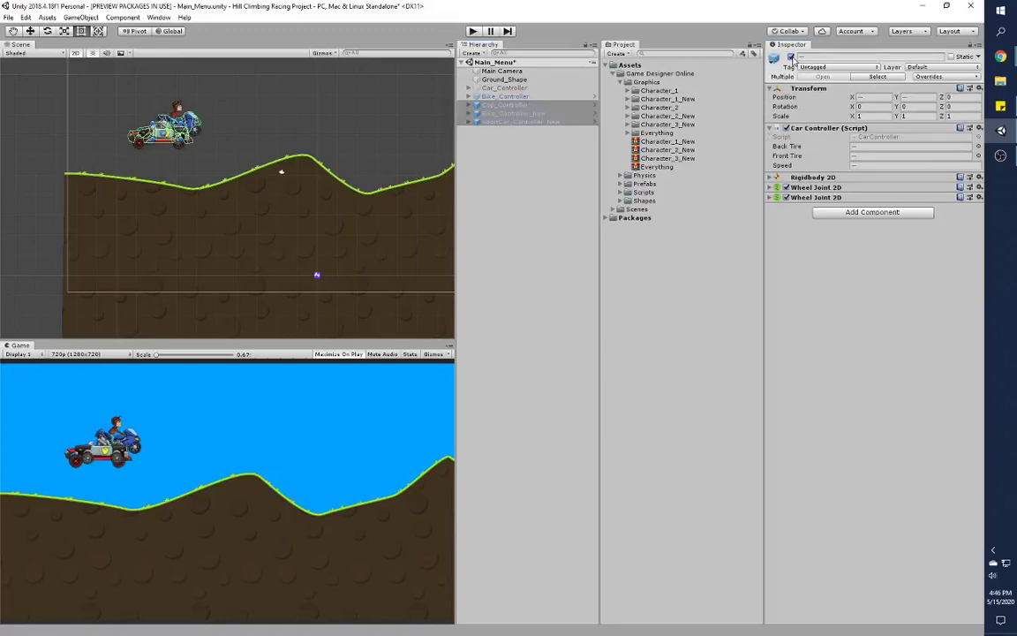
left_click(790, 58)
left_click(503, 104)
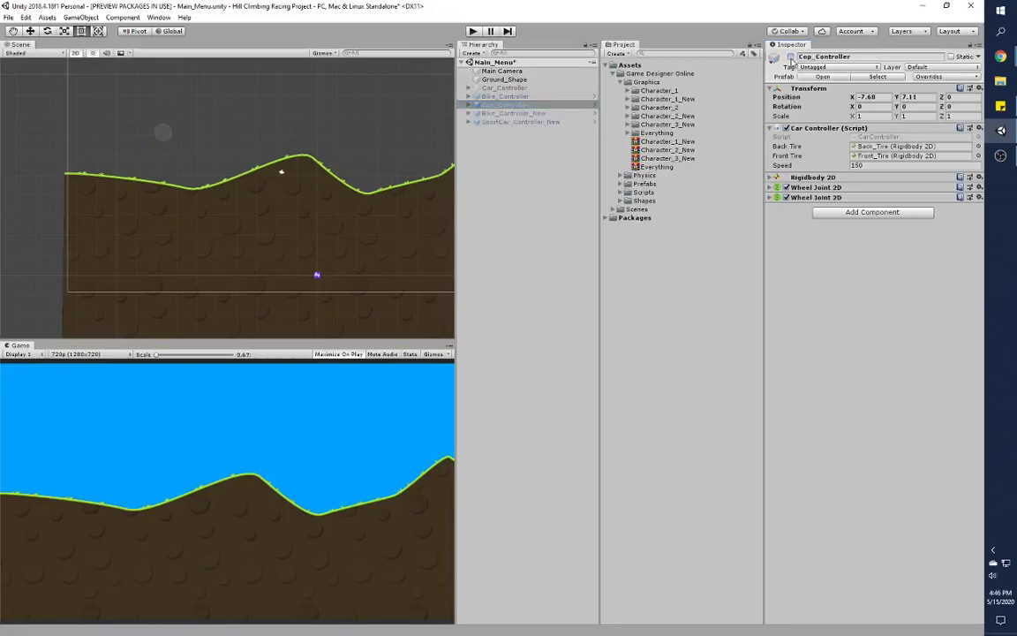
left_click(790, 58)
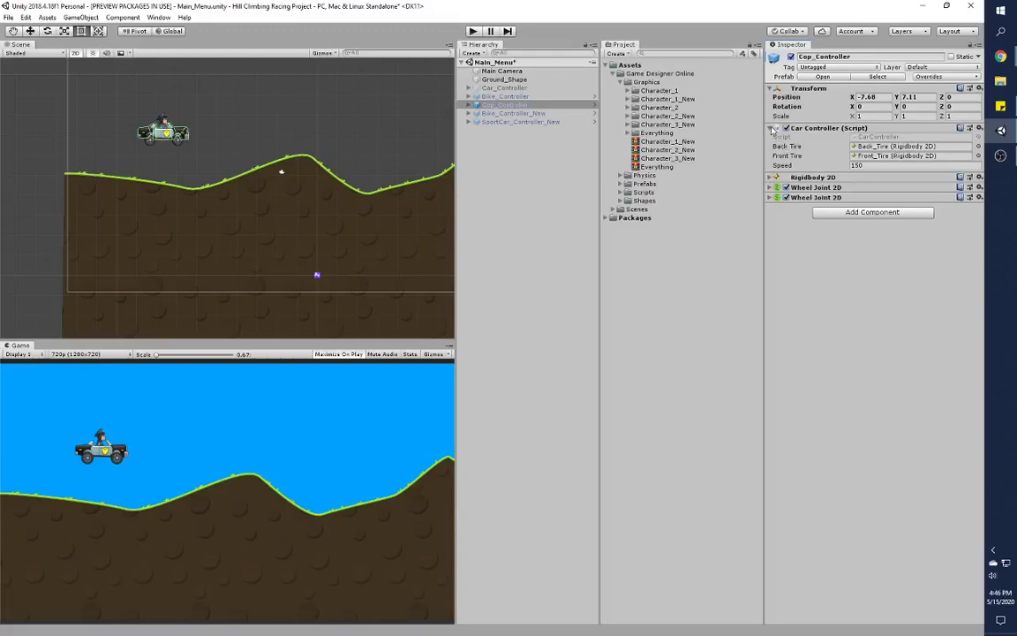
Open Cop_Controller's CarController script in Visual Studio, review its speed variable and tire torque code, and return to Unity.
double_click(873, 137)
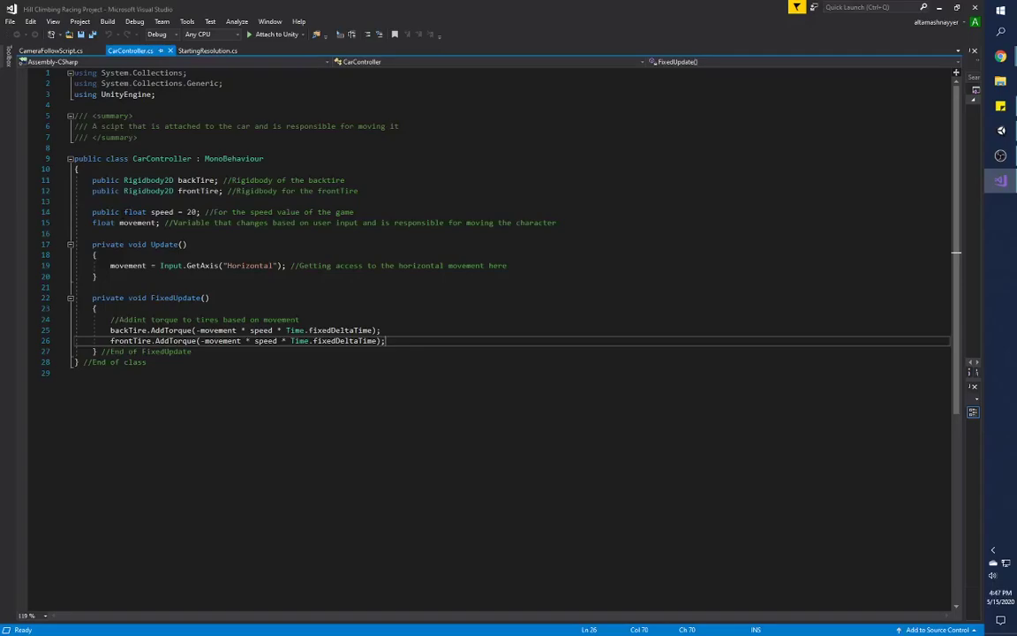
left_click(999, 135)
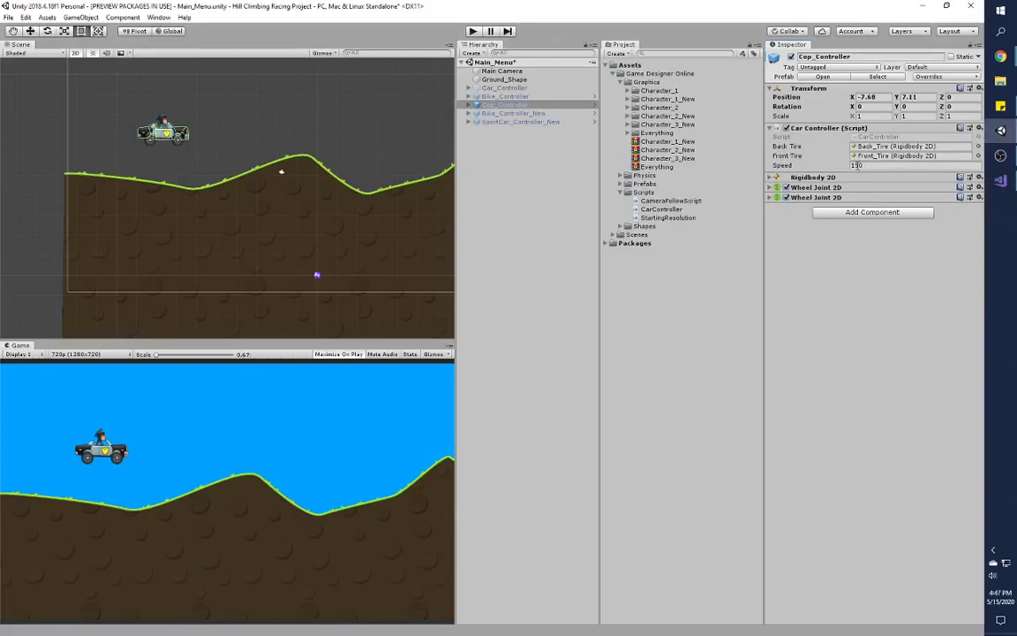
key("alt+Tab")
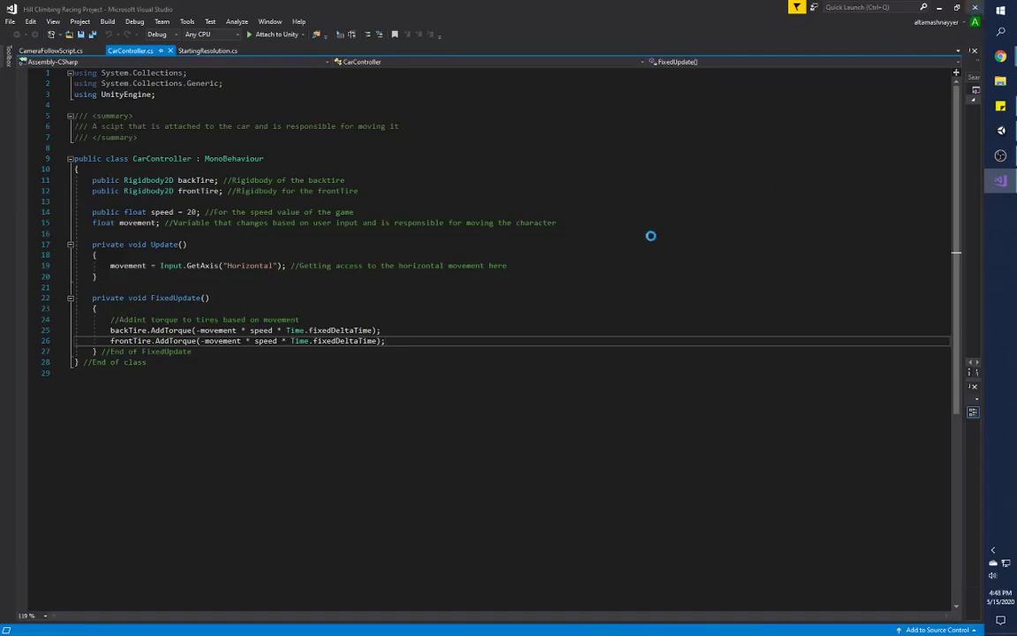
key("alt+Tab")
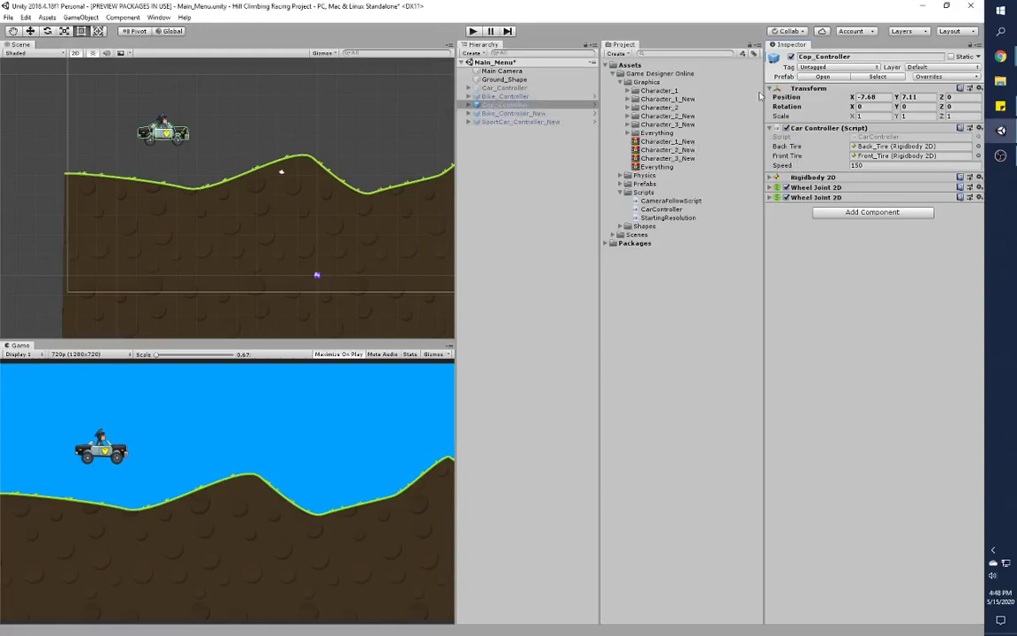
Open the Cop_Controller prefab for editing and activate its root object.
left_click(820, 77)
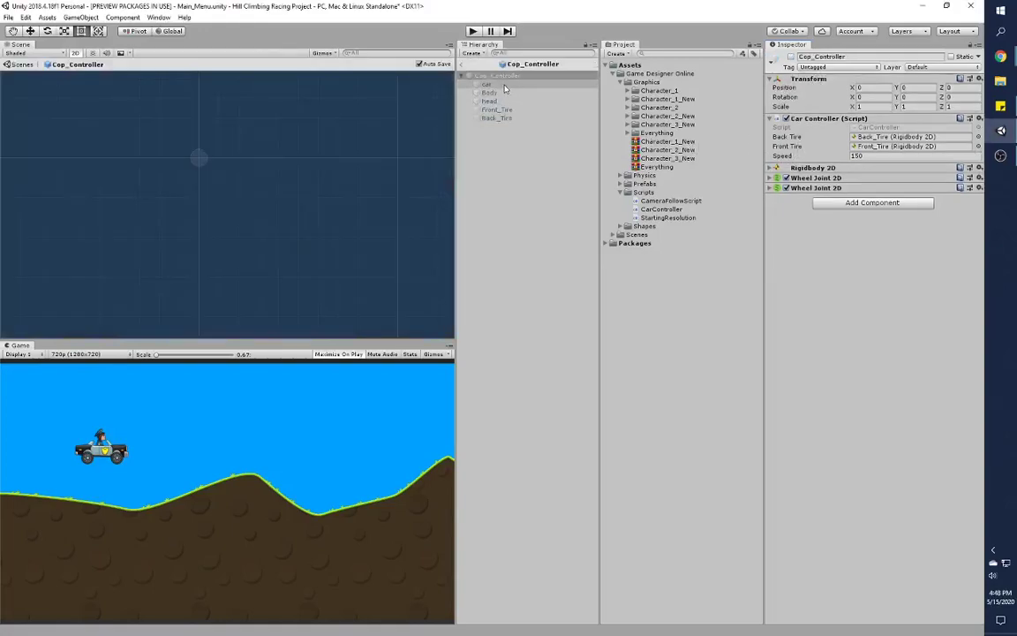
left_click(505, 85)
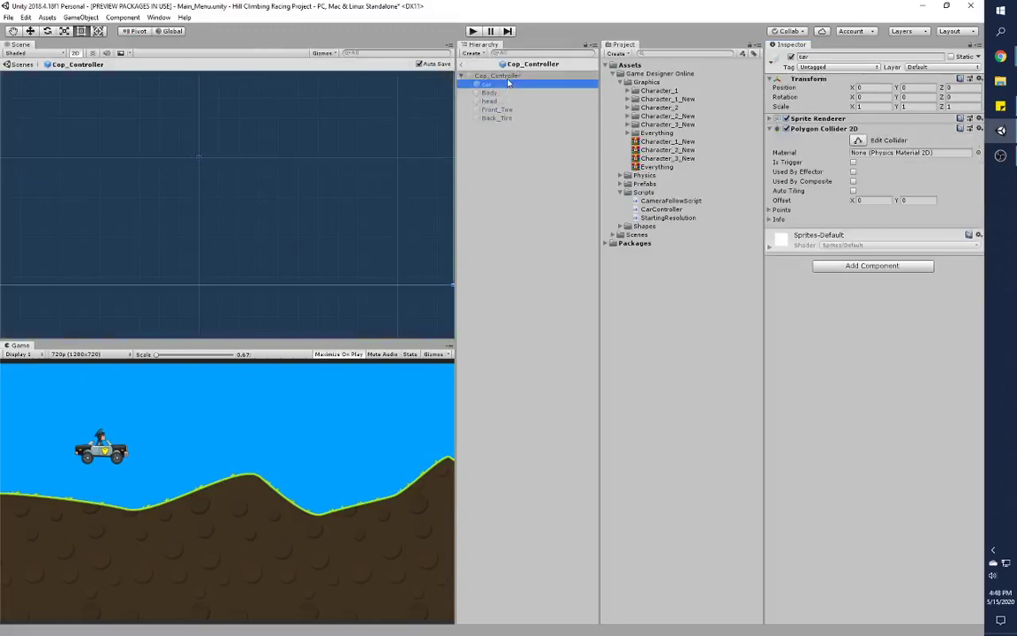
left_click(508, 76)
key("f")
scroll(374, 213, "down", 5)
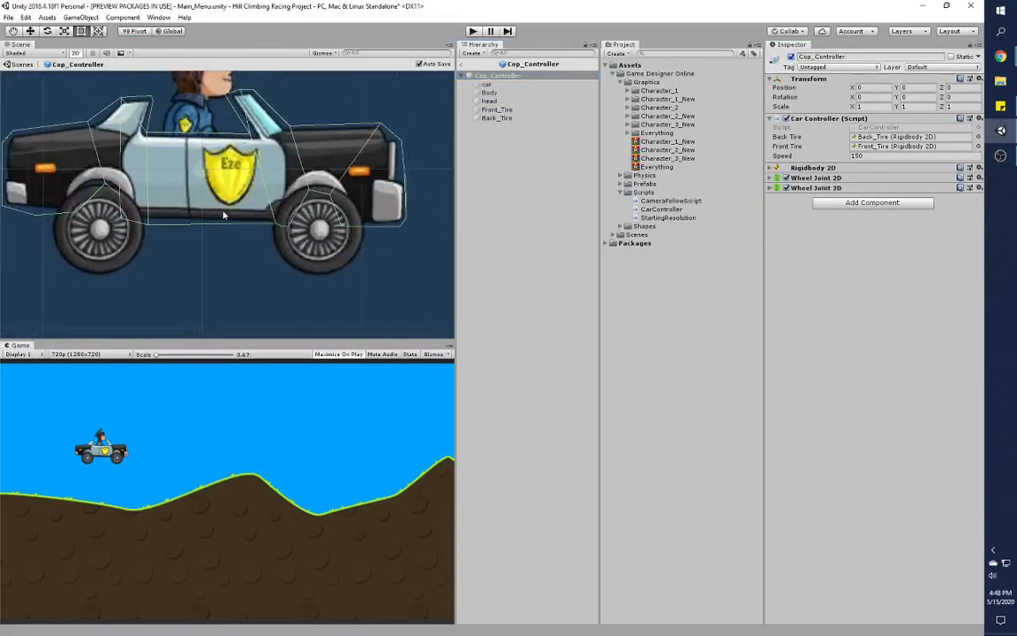
Inspect the cop car's body, head and tire parts, including the Circle Collider 2D settings of Back_Tire.
left_click(499, 76)
left_click(499, 85)
left_click(508, 93)
left_click(507, 101)
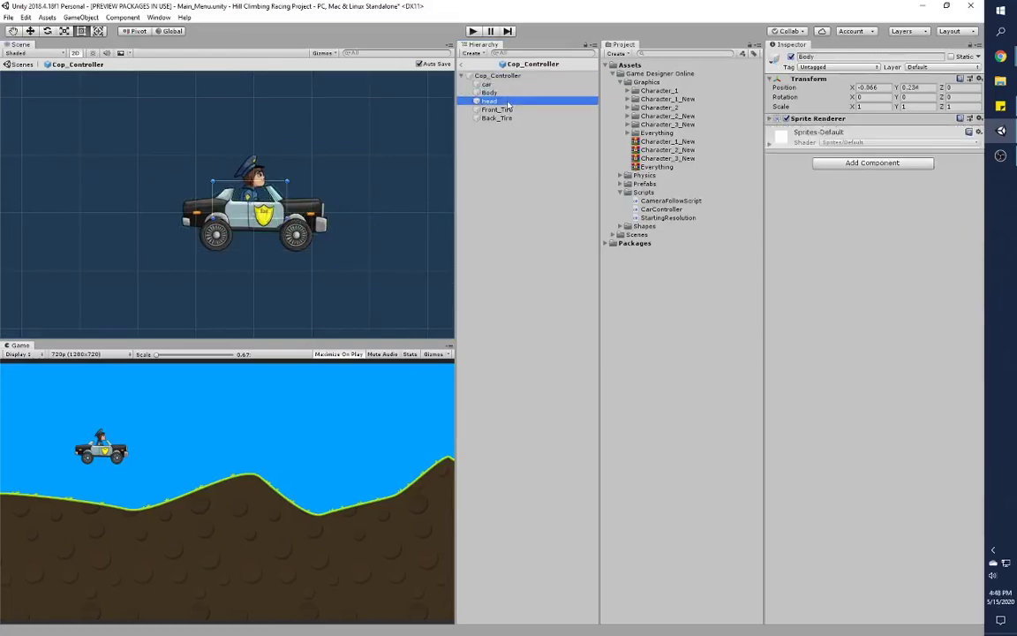
left_click(510, 109)
left_click(511, 119)
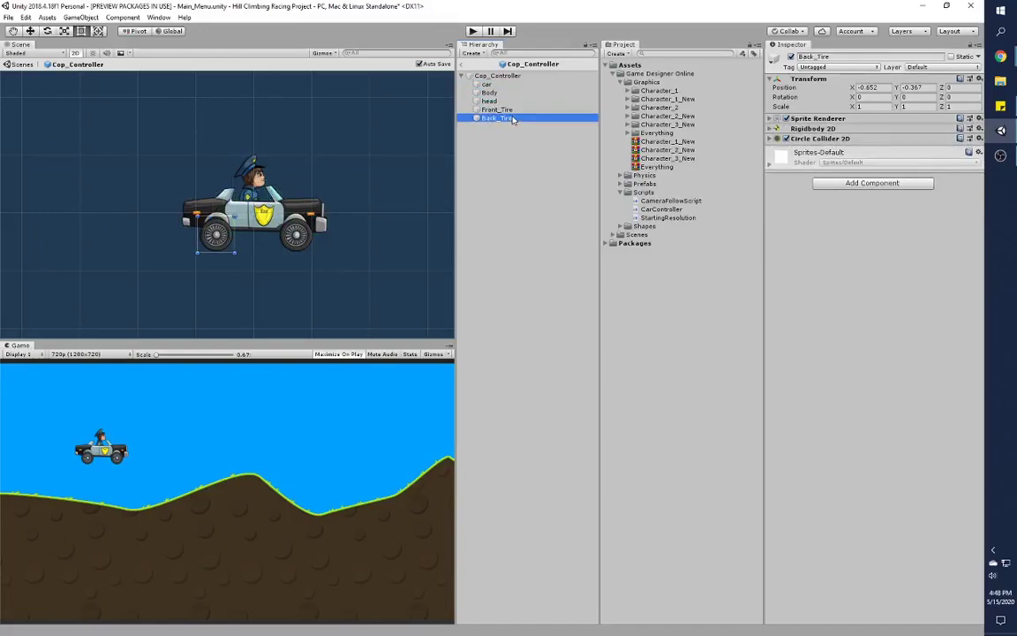
left_click(771, 140)
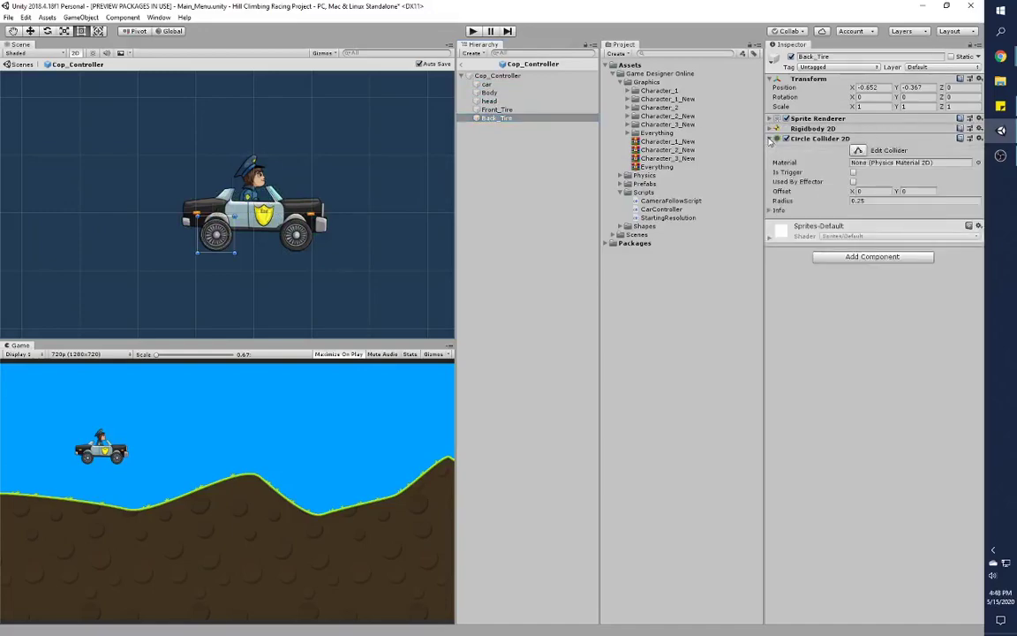
Review Back_Tire's Rigidbody 2D settings and the friction and bounciness of its Tire_Friction physics material.
left_click(770, 139)
left_click(773, 129)
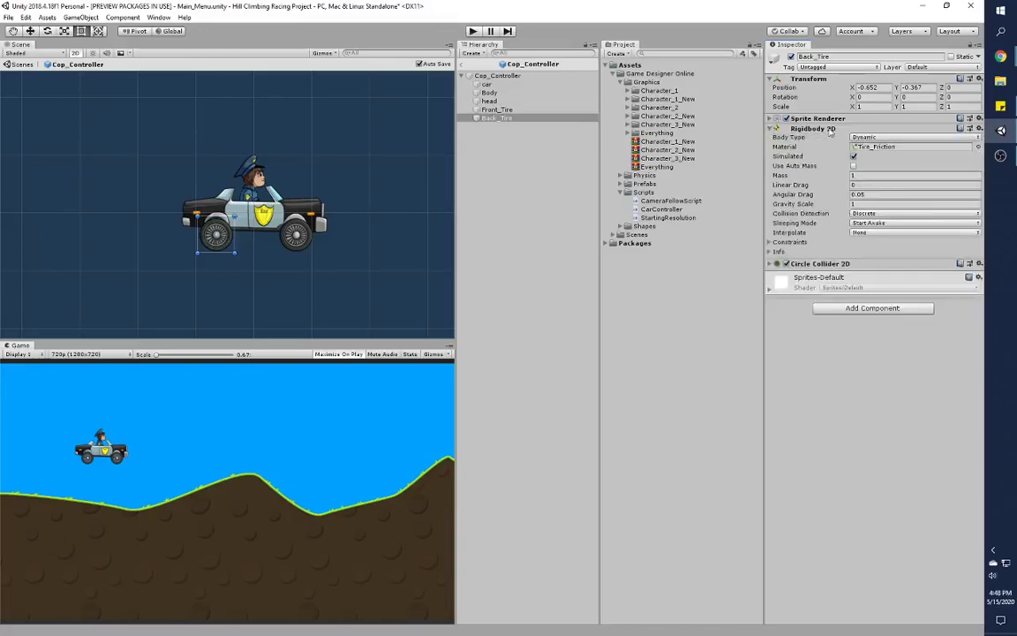
left_click(886, 148)
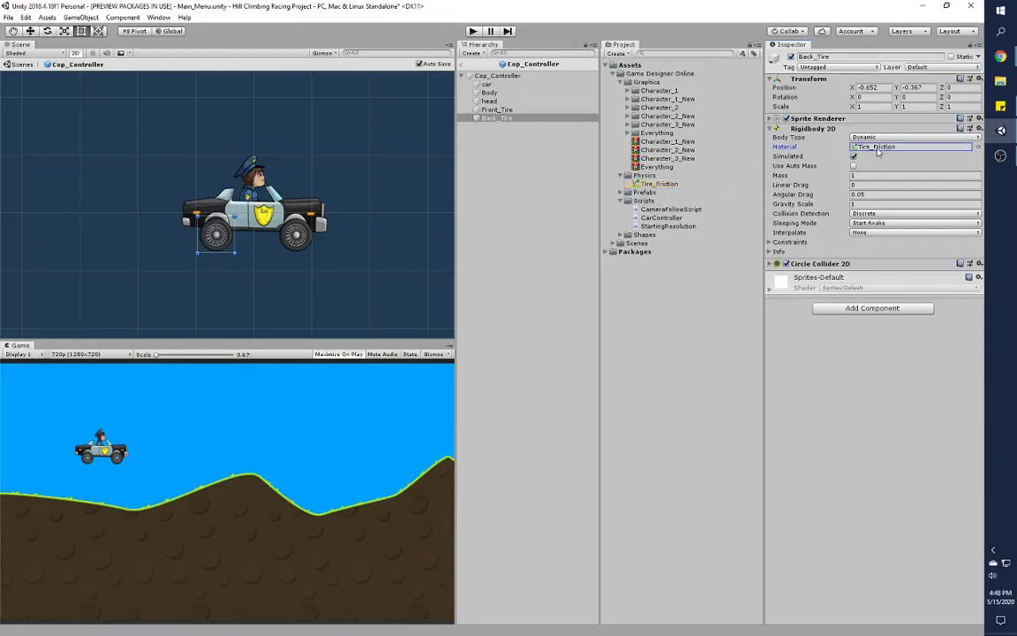
left_click(670, 184)
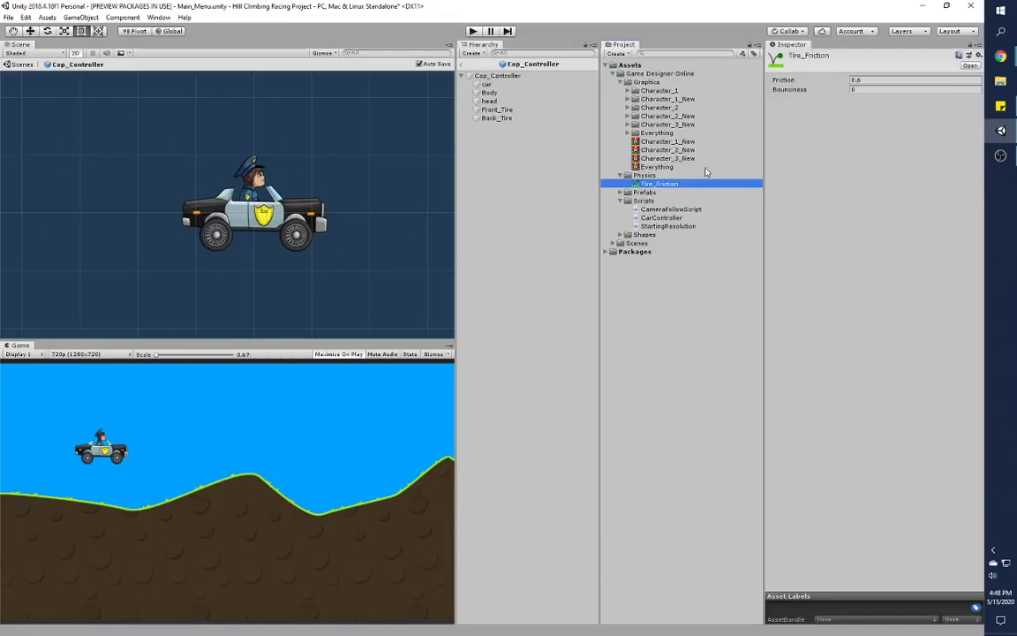
Check the Rigidbody 2D on the Cop_Controller root and the Circle Collider 2D on Back_Tire.
left_click(524, 77)
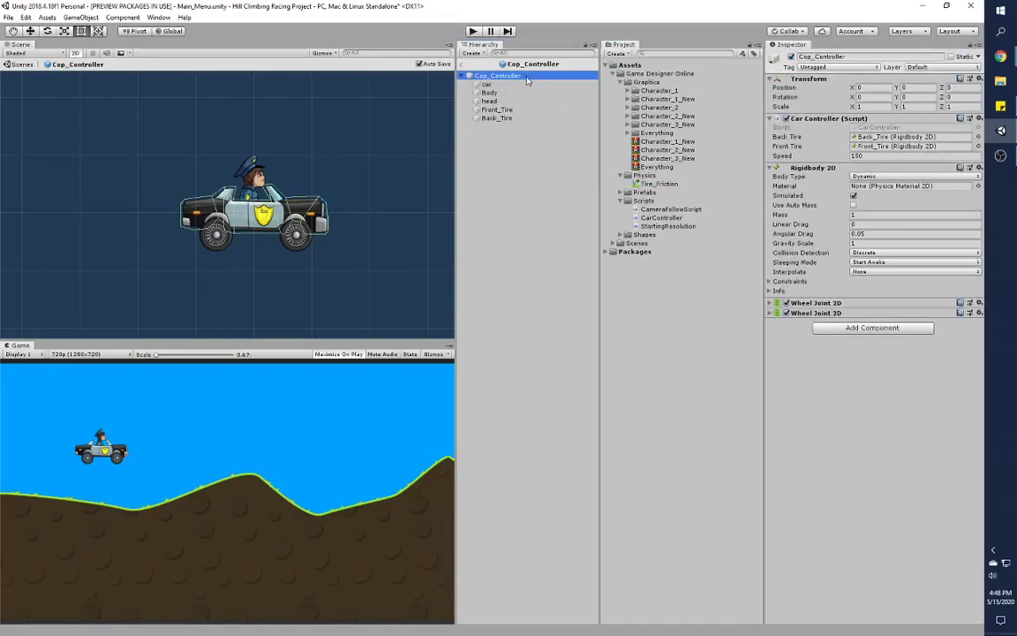
left_click(770, 168)
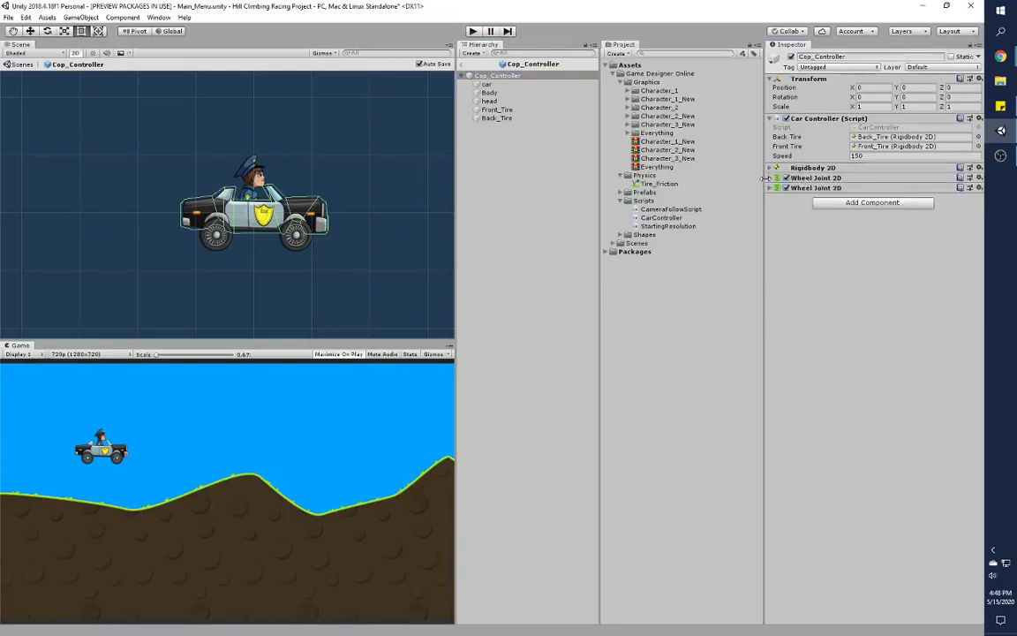
left_click(519, 117)
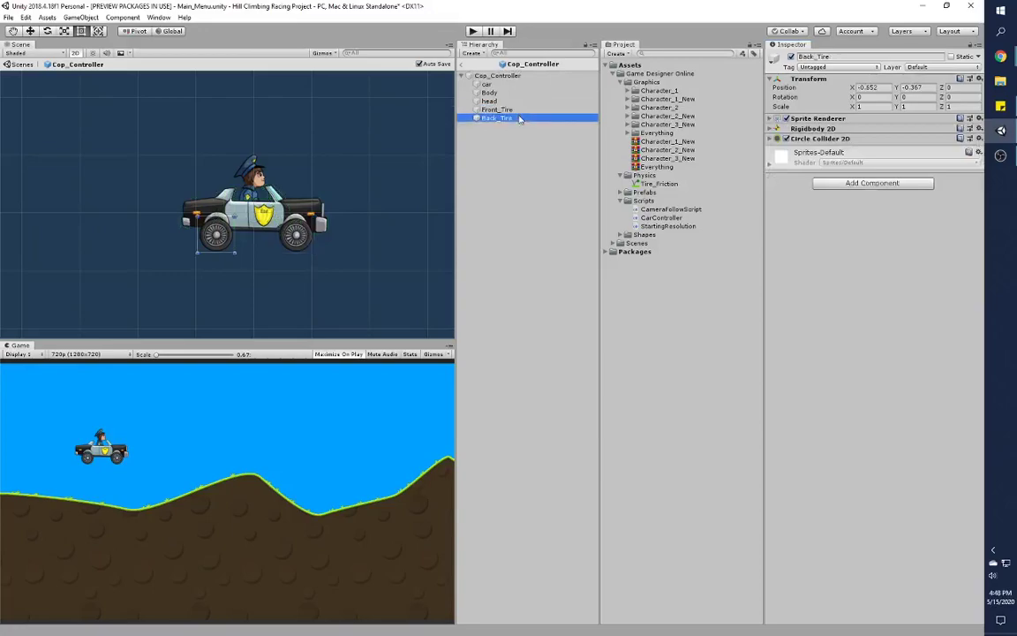
left_click(769, 139)
left_click(770, 139)
Examine Cop_Controller's two Wheel Joint 2D components and their anchor points on the tires, then return to the Main_Menu scene.
left_click(497, 75)
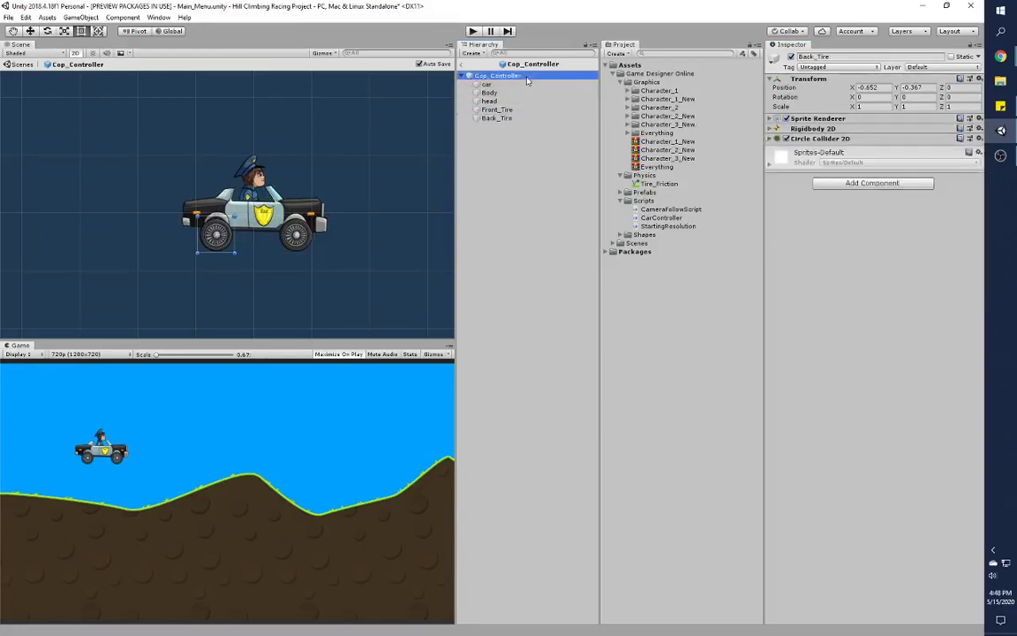
left_click(771, 178)
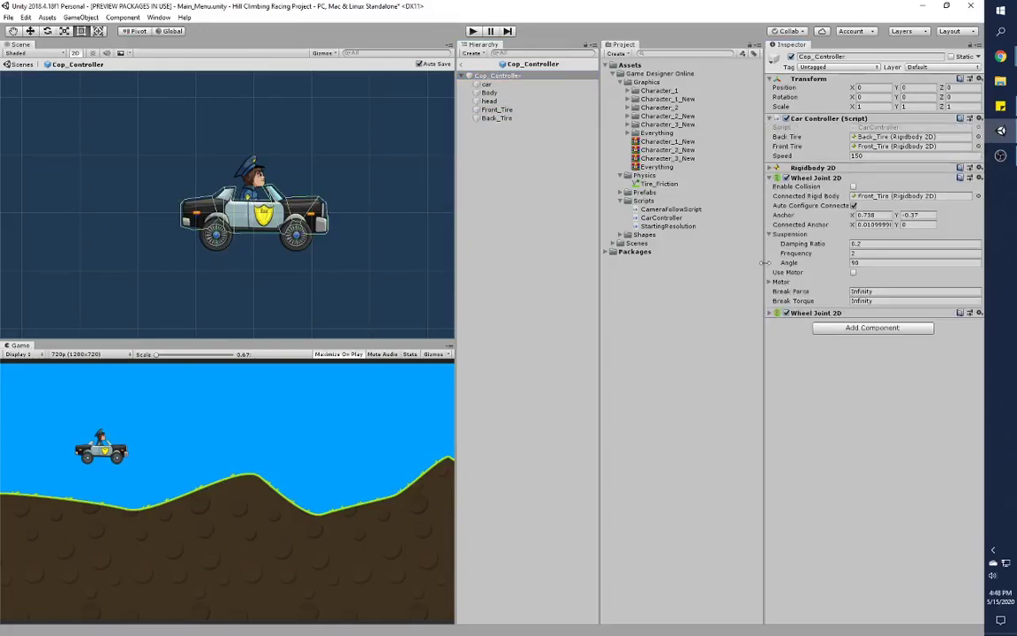
left_click(771, 313)
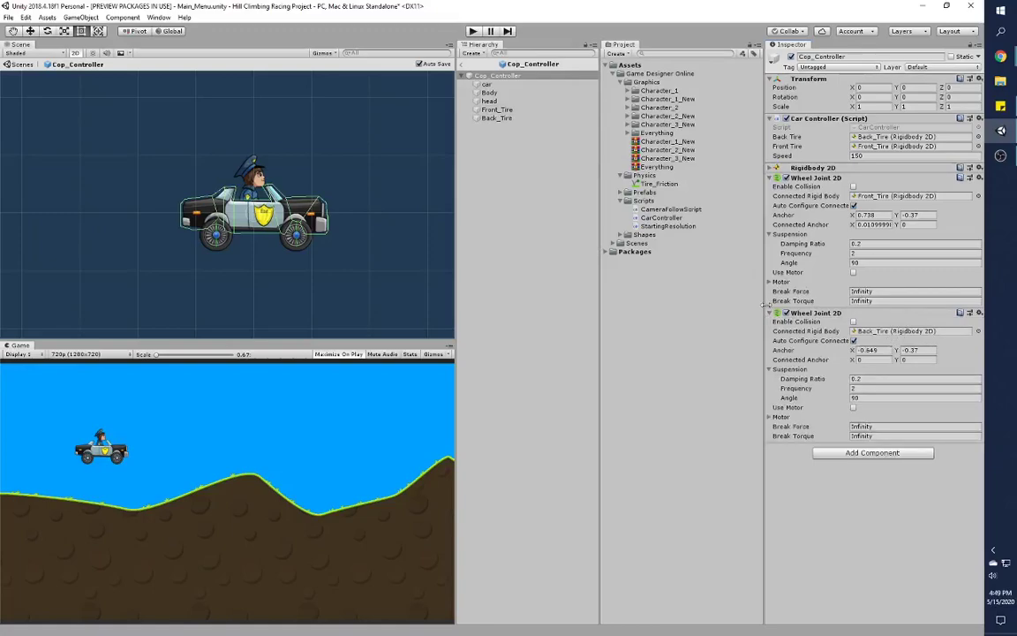
scroll(353, 216, "up", 10)
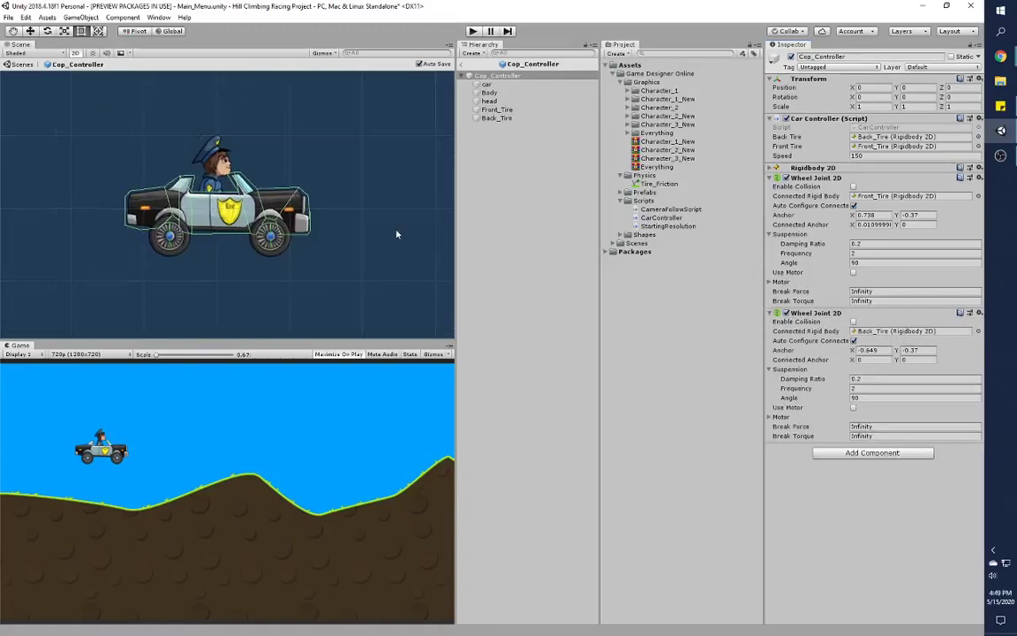
middle_click_drag(428, 235, 439, 234)
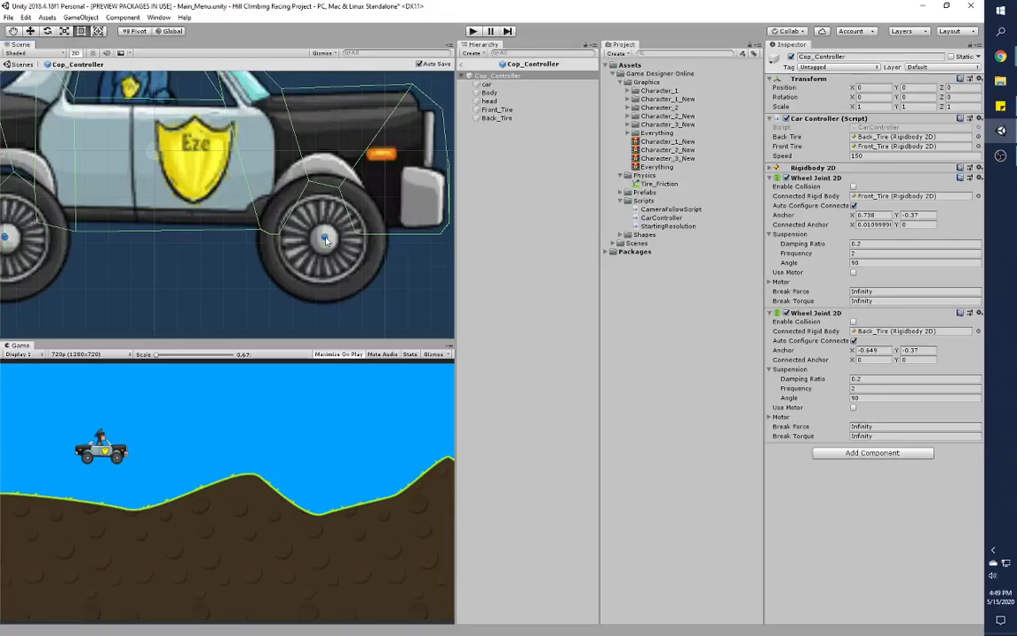
scroll(323, 239, "down", 10)
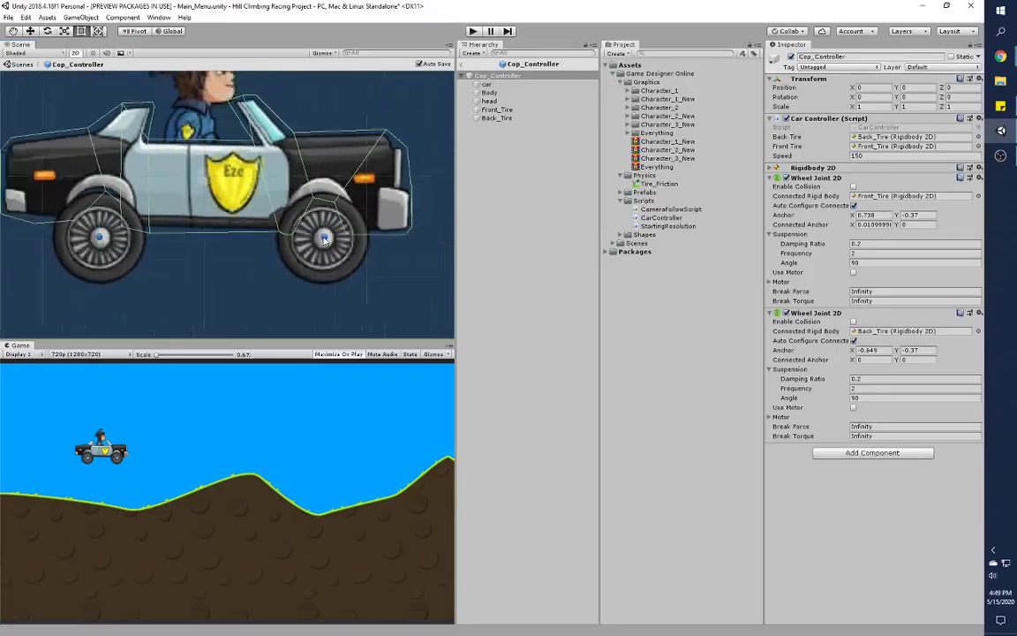
left_click(462, 68)
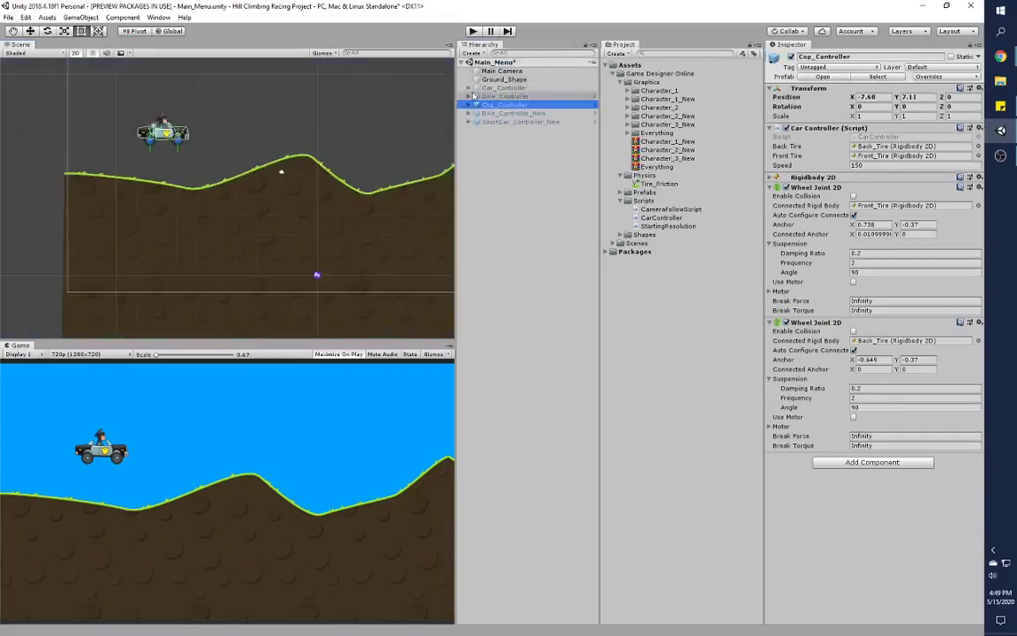
Play-test the cop car by driving it forward and backward over the hills, and stop the game.
left_click(473, 31)
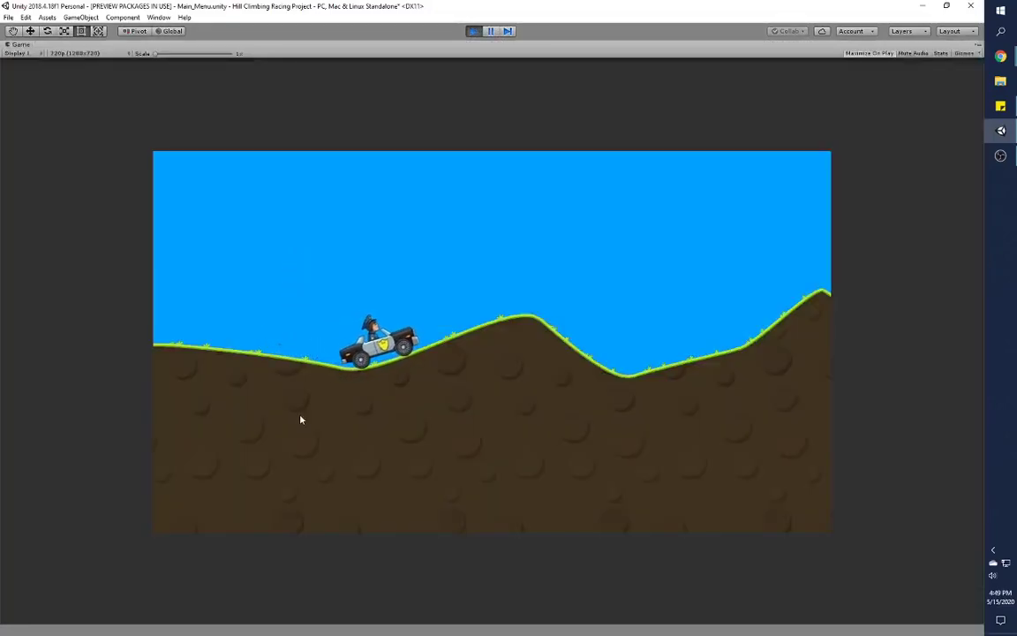
key("Right")
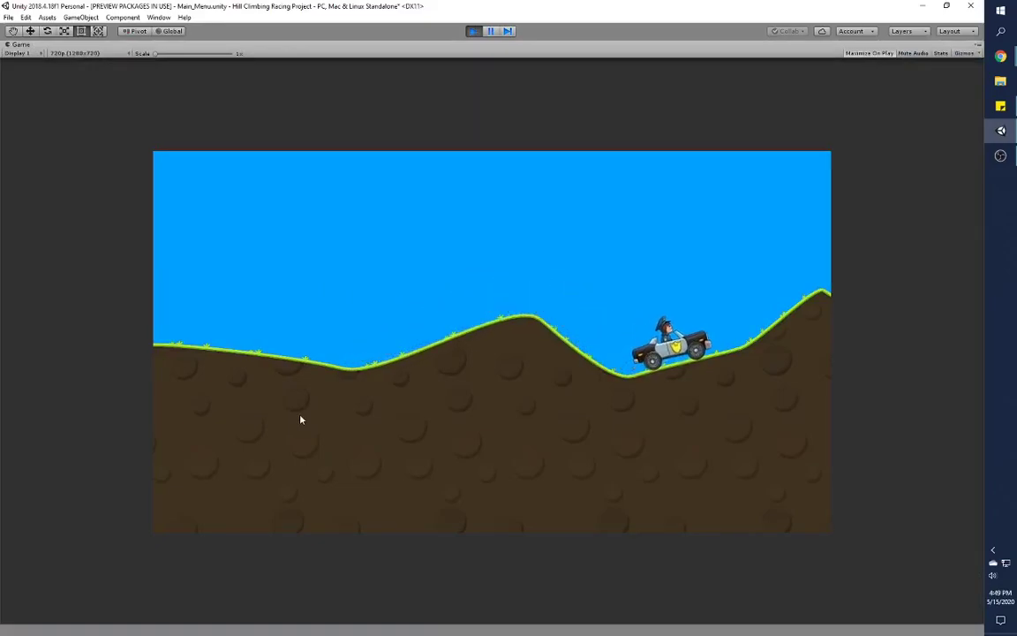
key("Left")
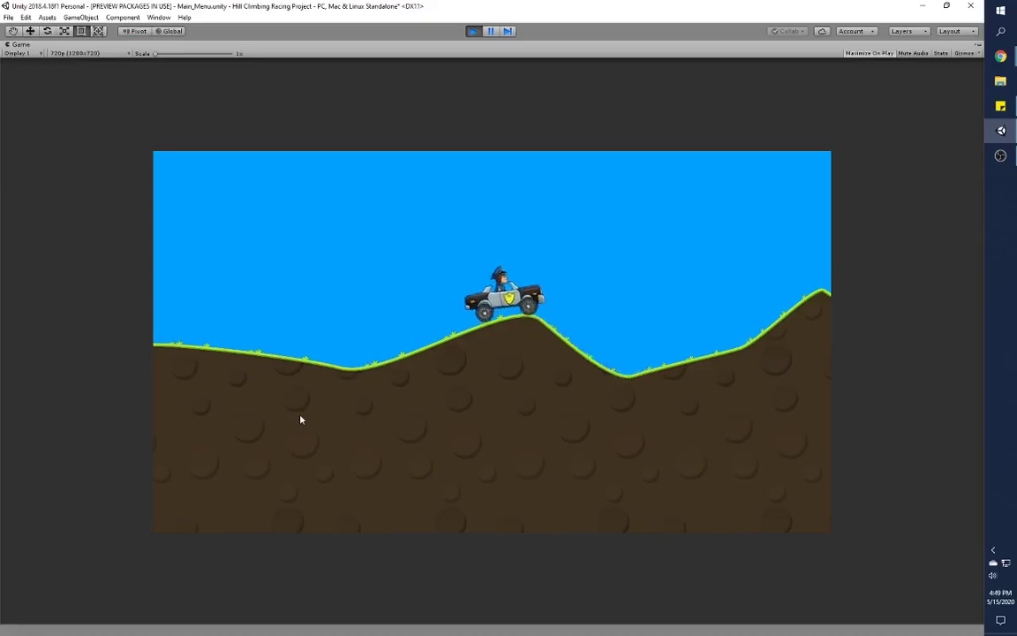
key("Right")
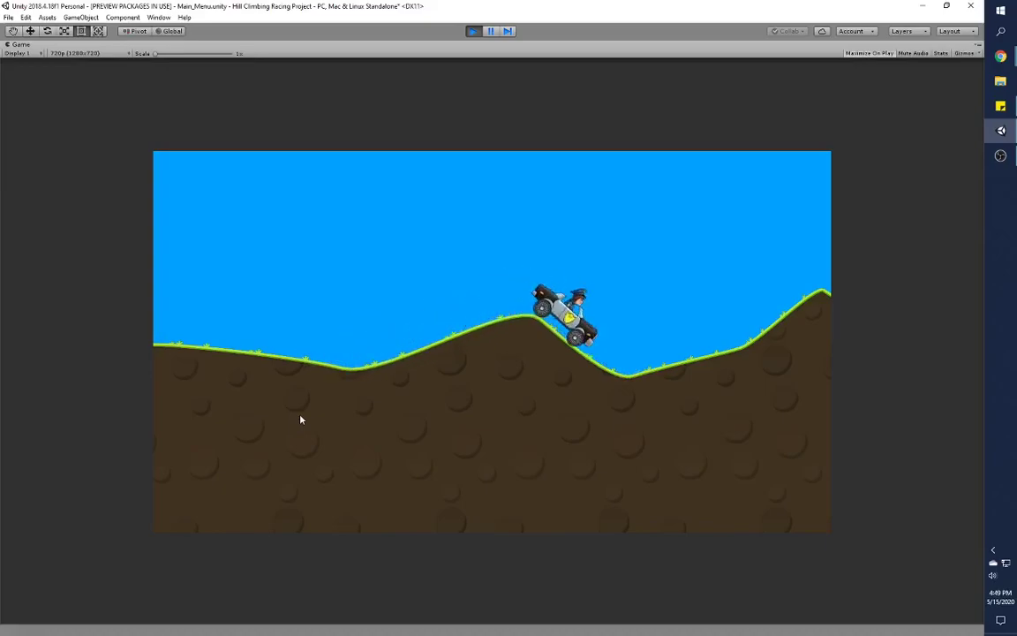
key("Right")
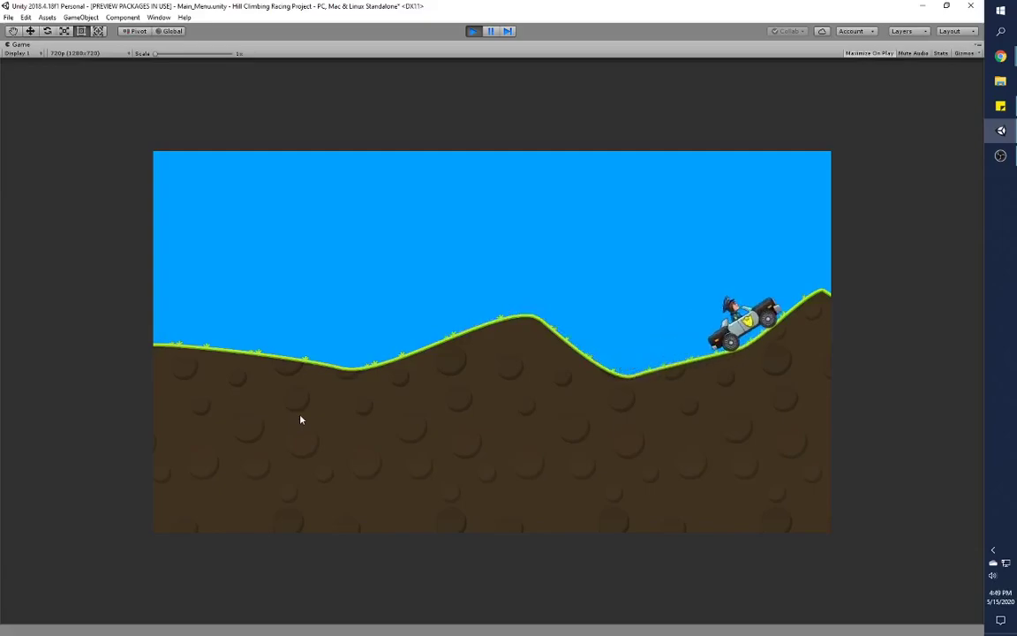
key("Left")
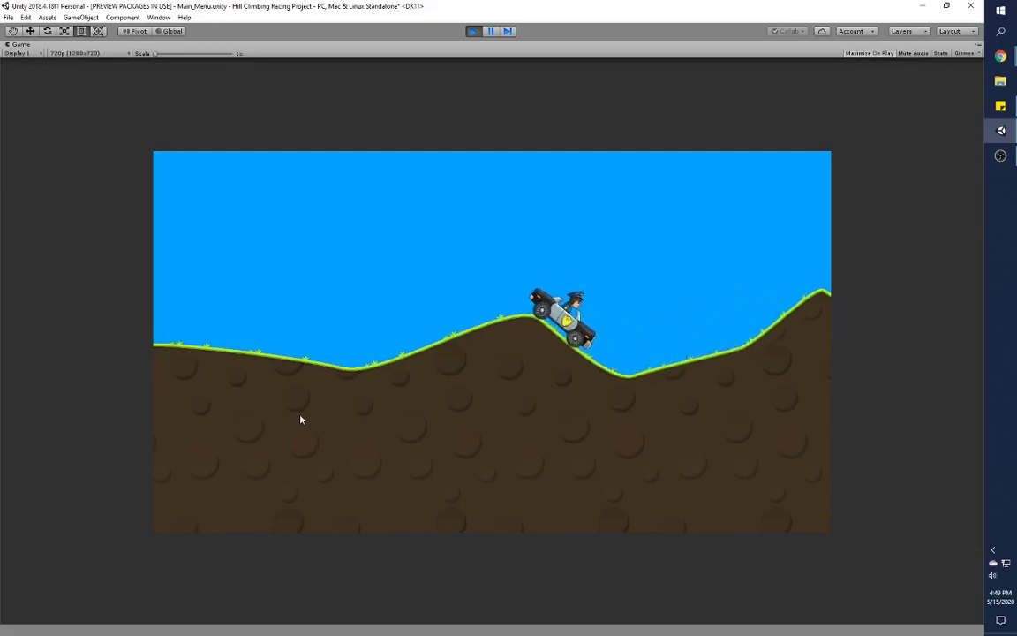
key("Right")
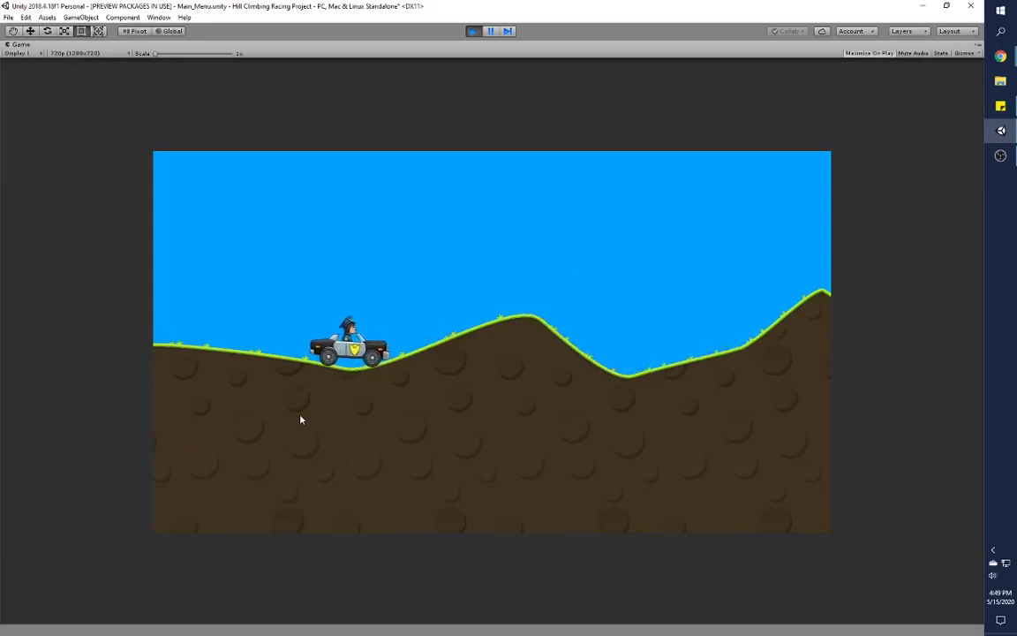
key("Right")
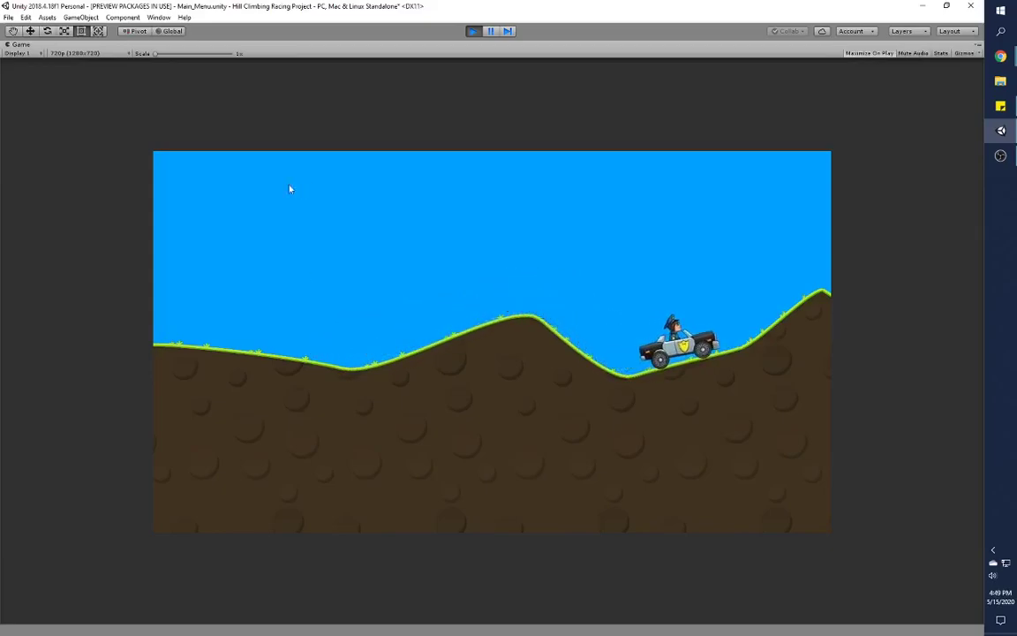
left_click(472, 31)
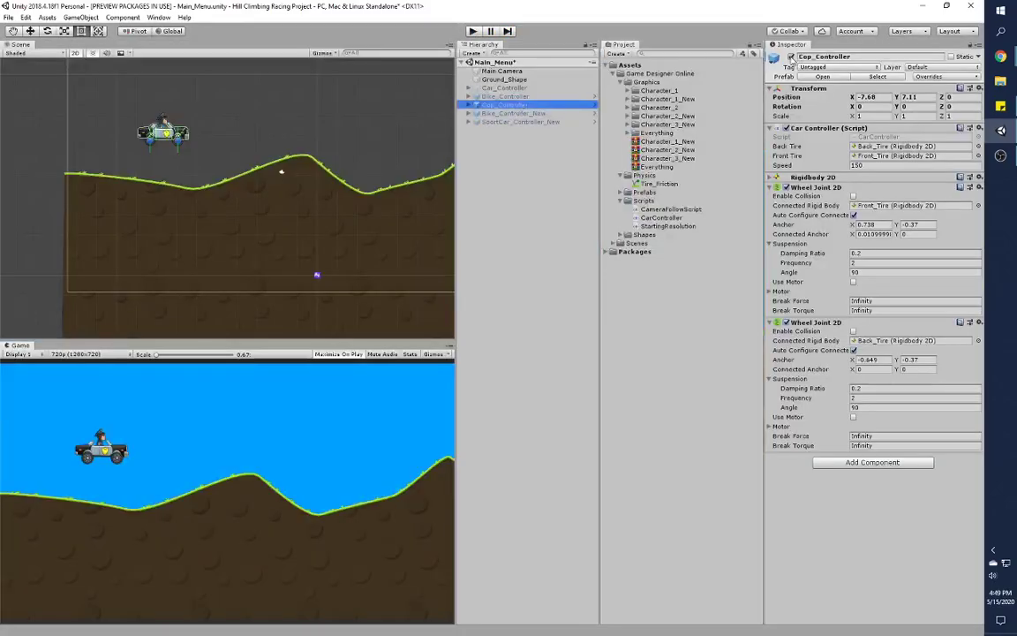
Deactivate Cop_Controller and activate Bike_Controller_New in the scene.
left_click(791, 57)
left_click(521, 113)
left_click(791, 57)
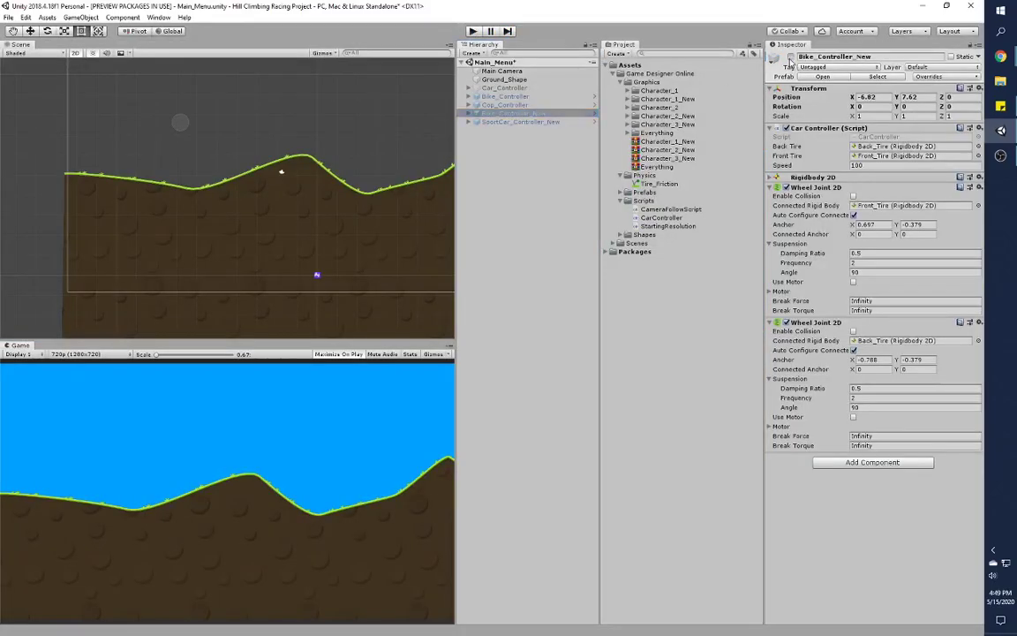
Play-test the bike by driving it forward and backward over the hills, and stop the game.
left_click(473, 33)
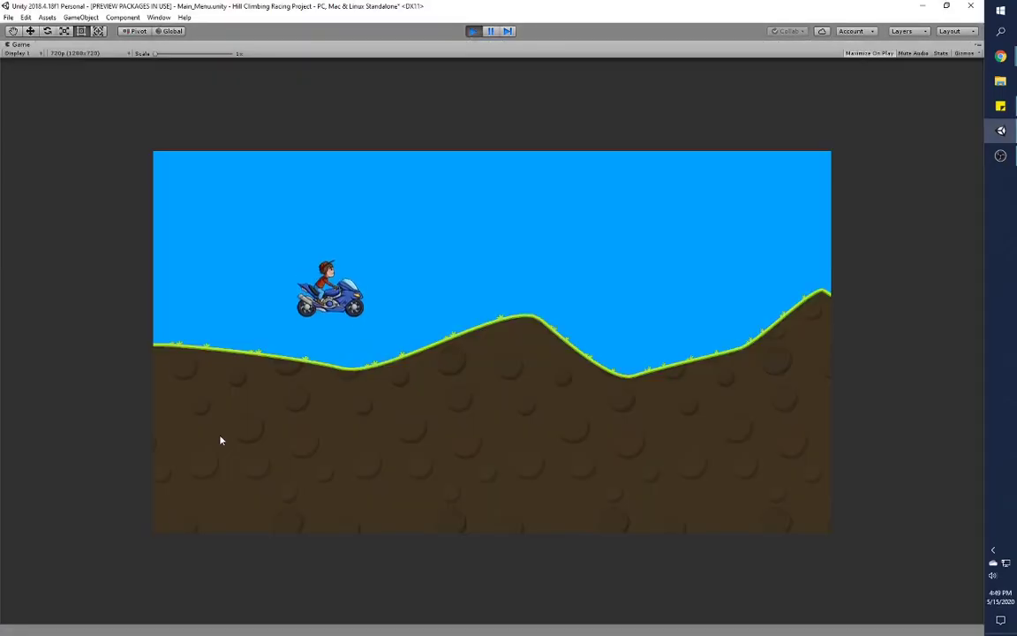
key("Right")
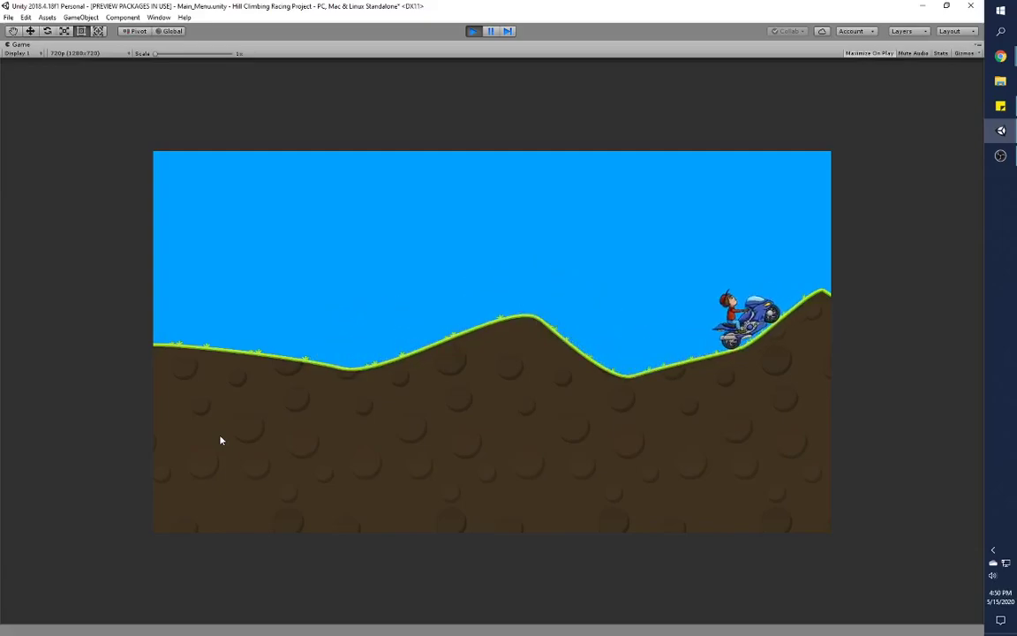
key("Left")
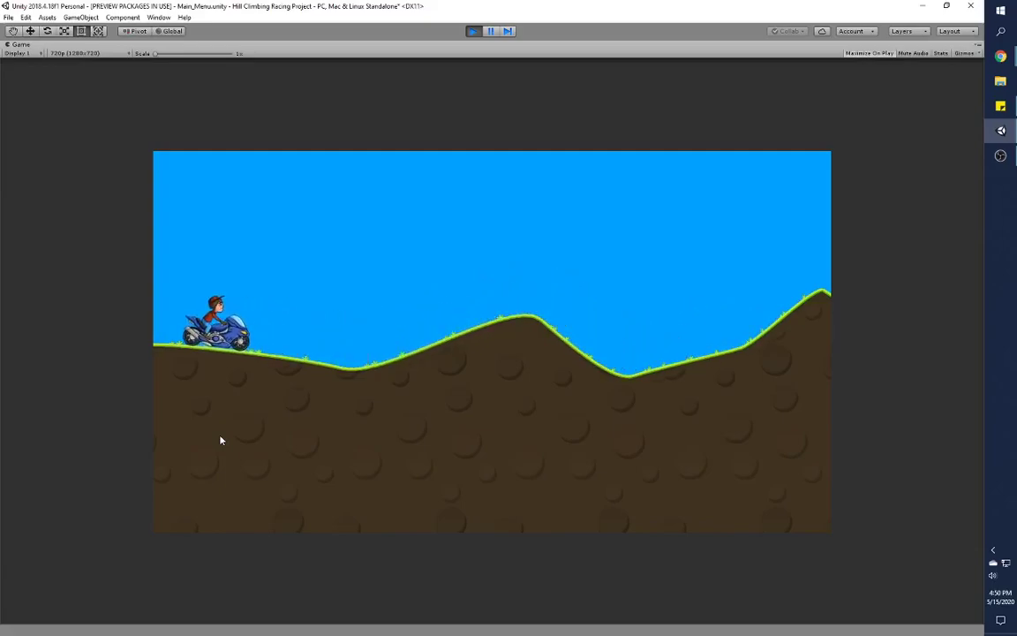
key("Right")
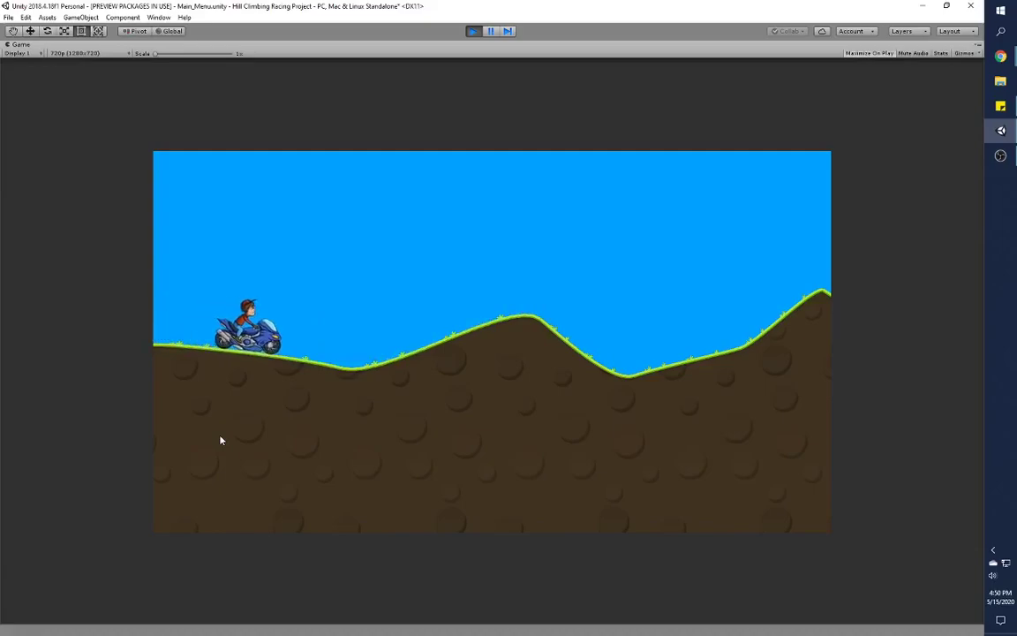
key("Right")
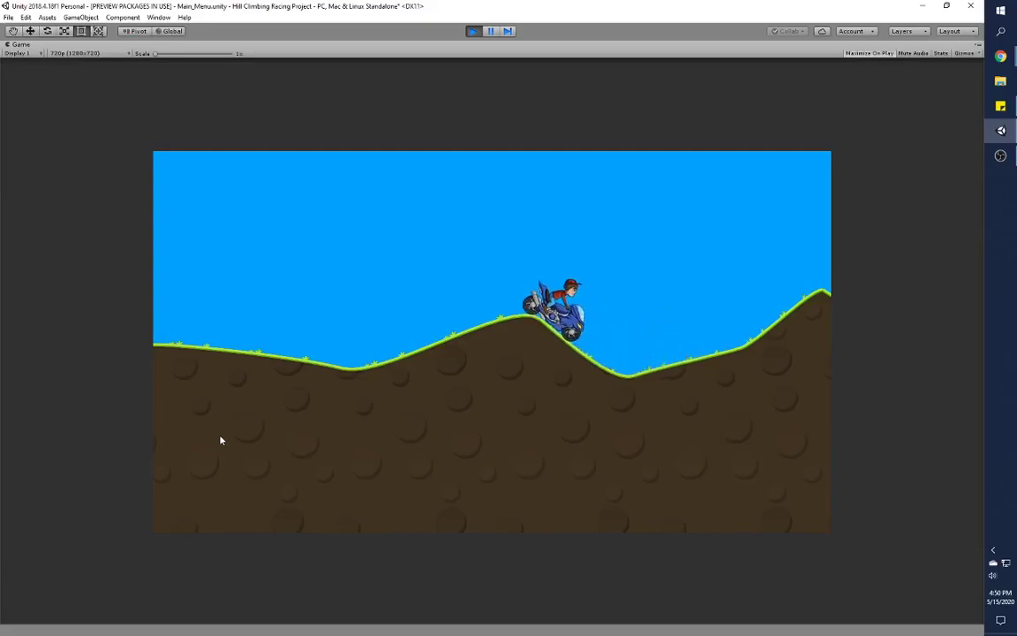
key("Right")
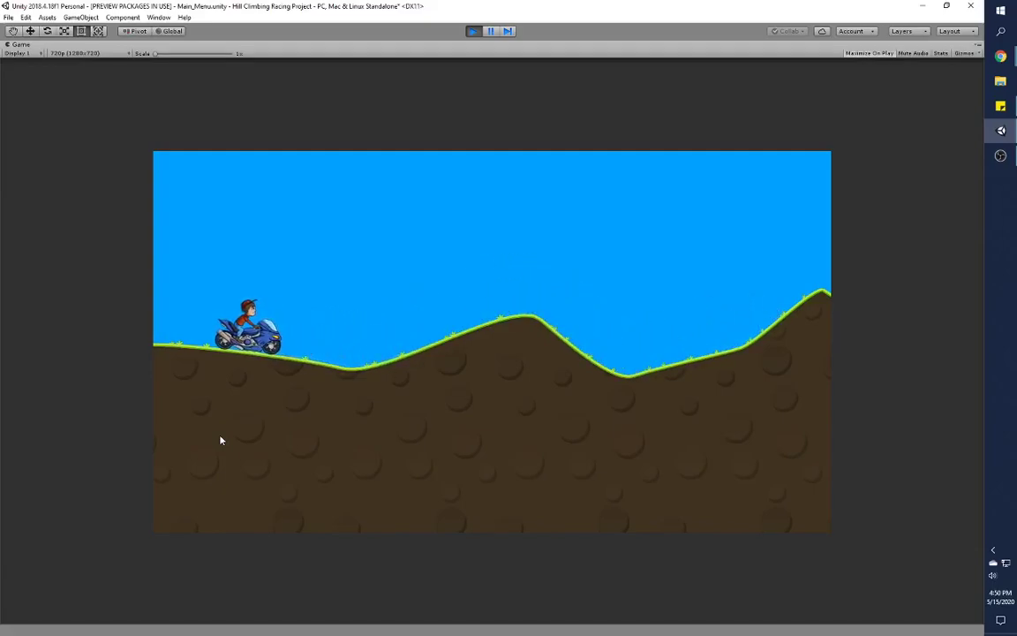
left_click(472, 31)
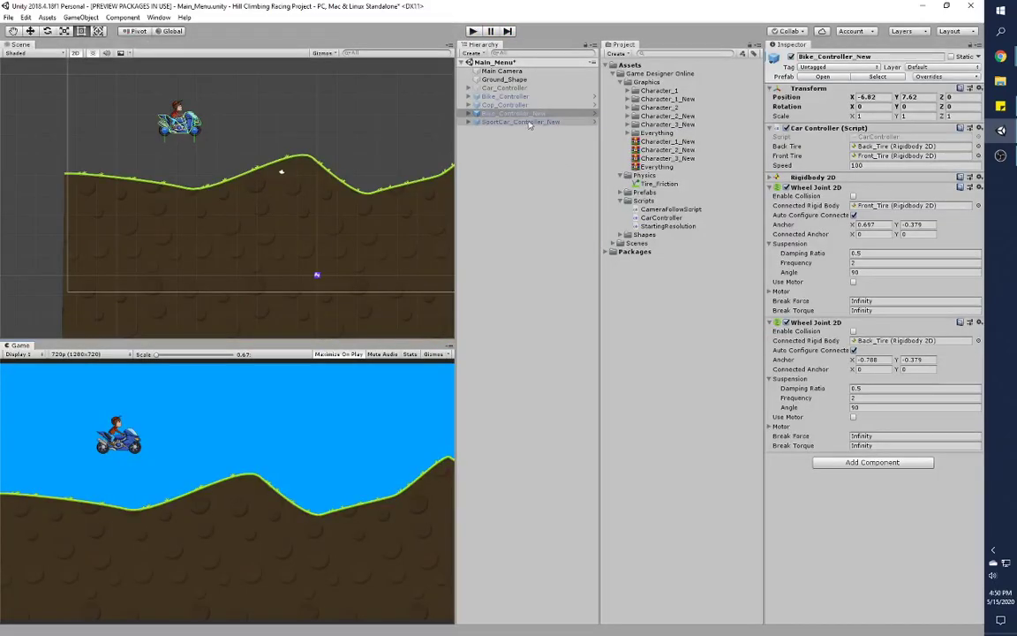
Deactivate Bike_Controller_New and activate SportCar_Controller_New in the scene.
left_click(528, 115)
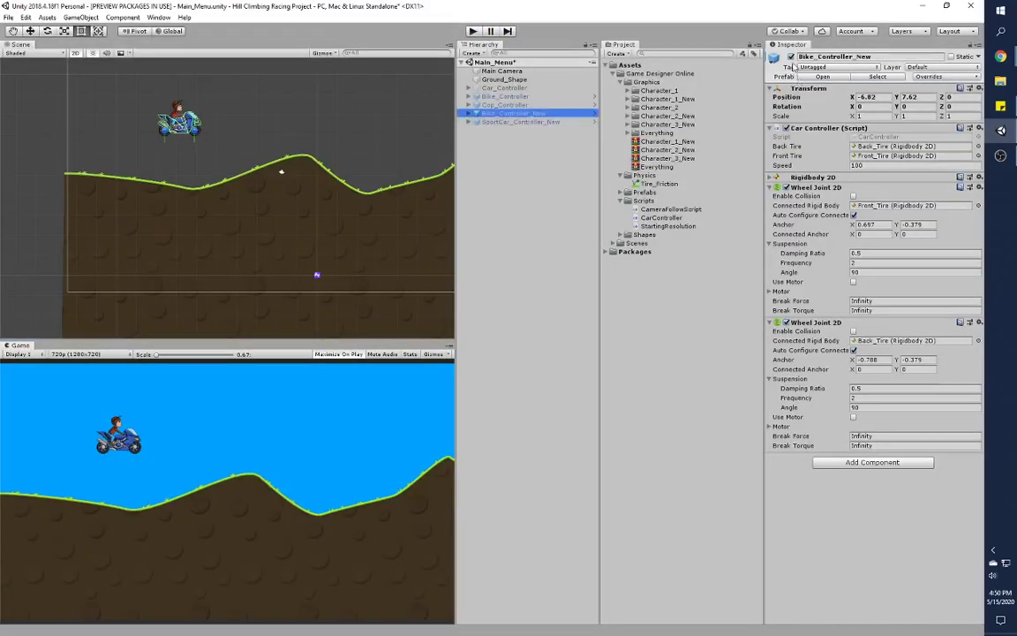
left_click(790, 56)
left_click(534, 122)
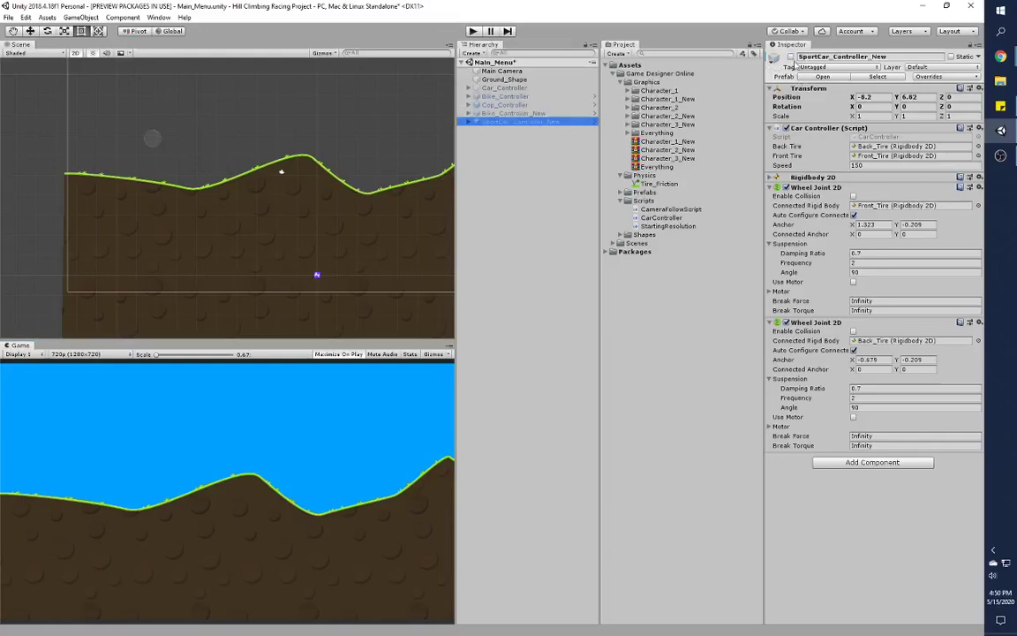
left_click(790, 56)
Play-test the sports car by driving it forward and backward over the hills, and stop the game.
left_click(472, 31)
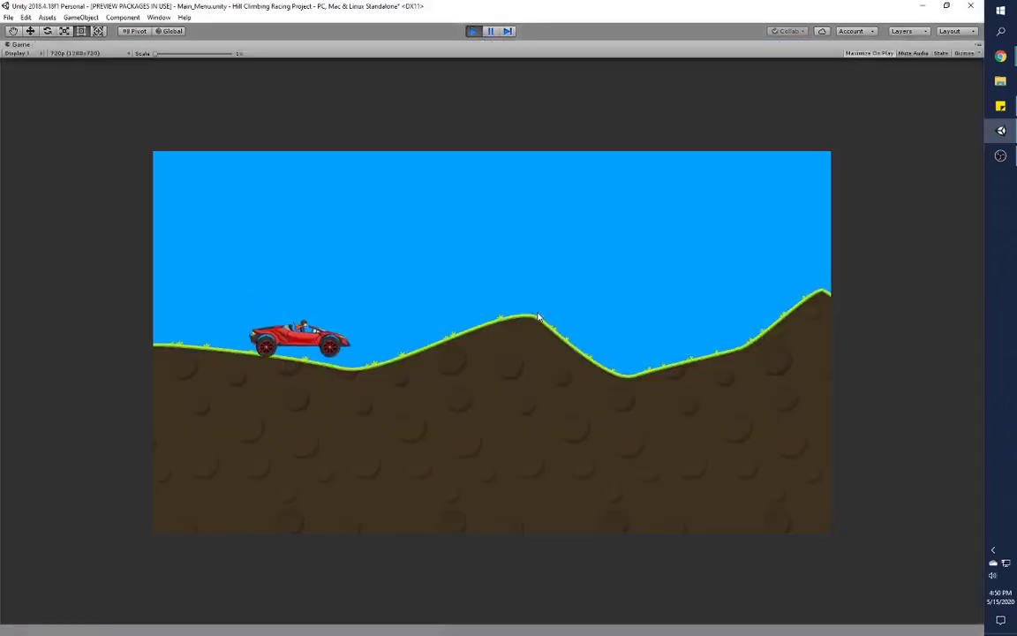
key("Right")
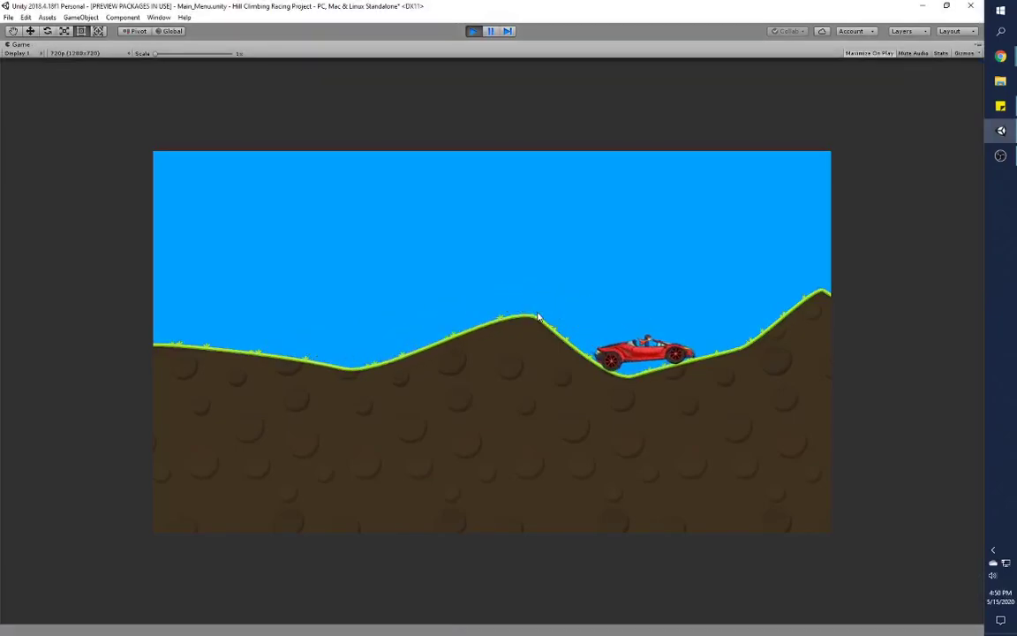
key("Right")
key("Right")
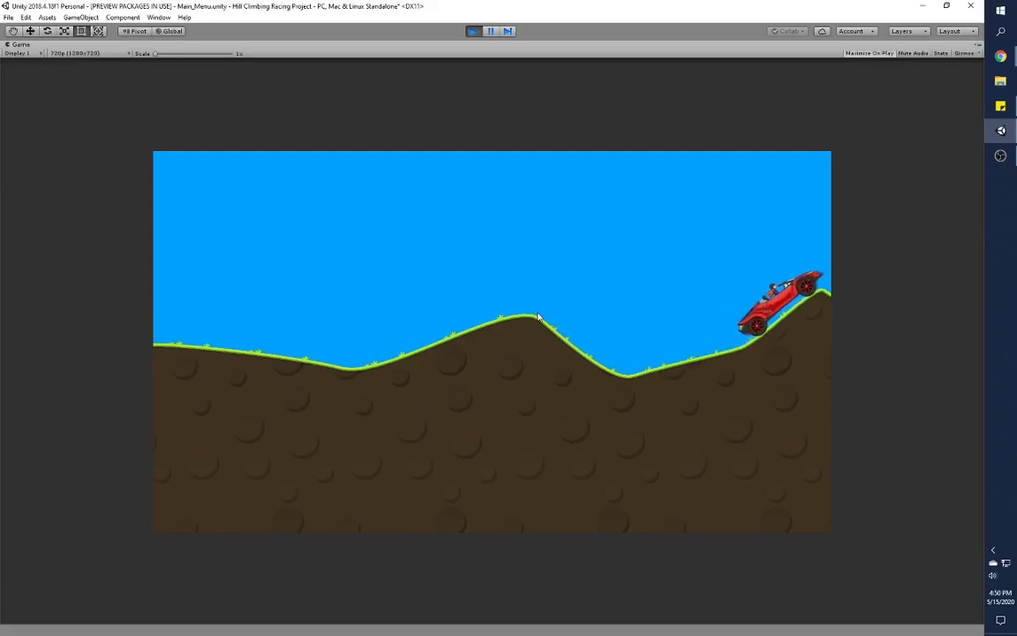
key("Left")
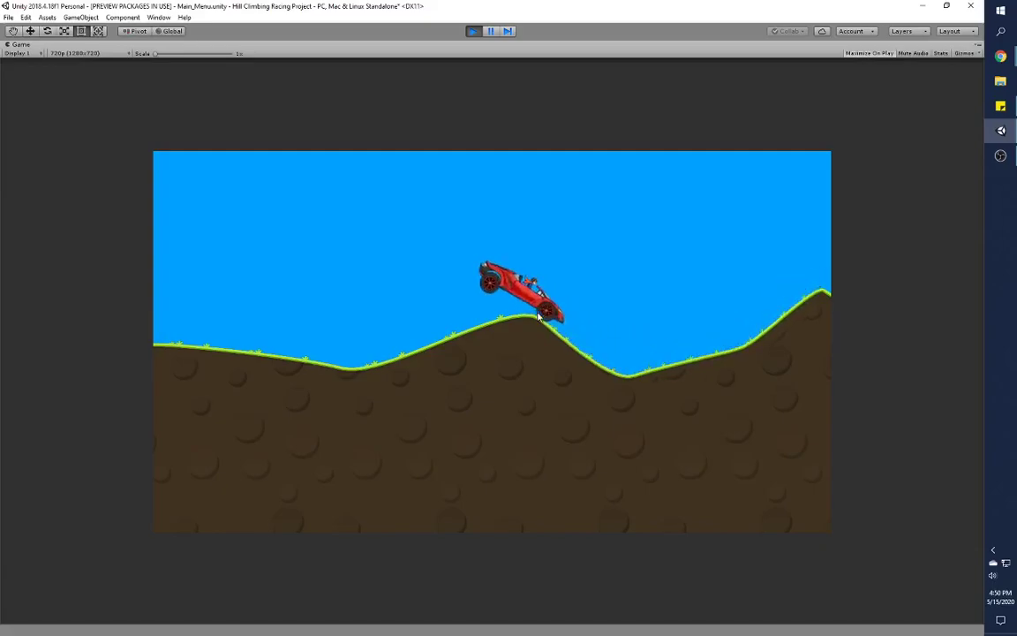
key("Right")
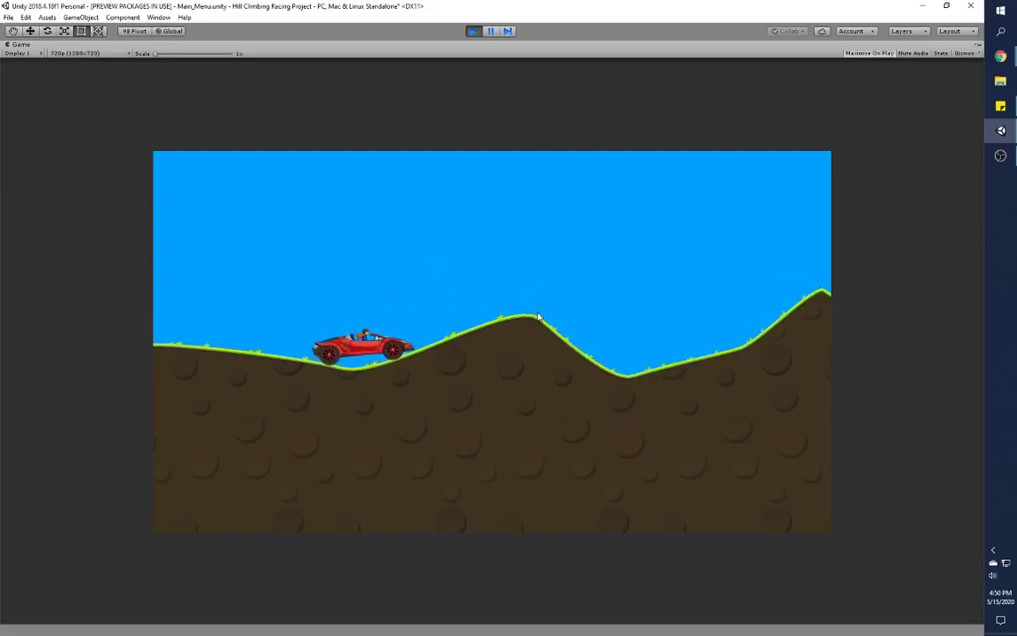
key("Right")
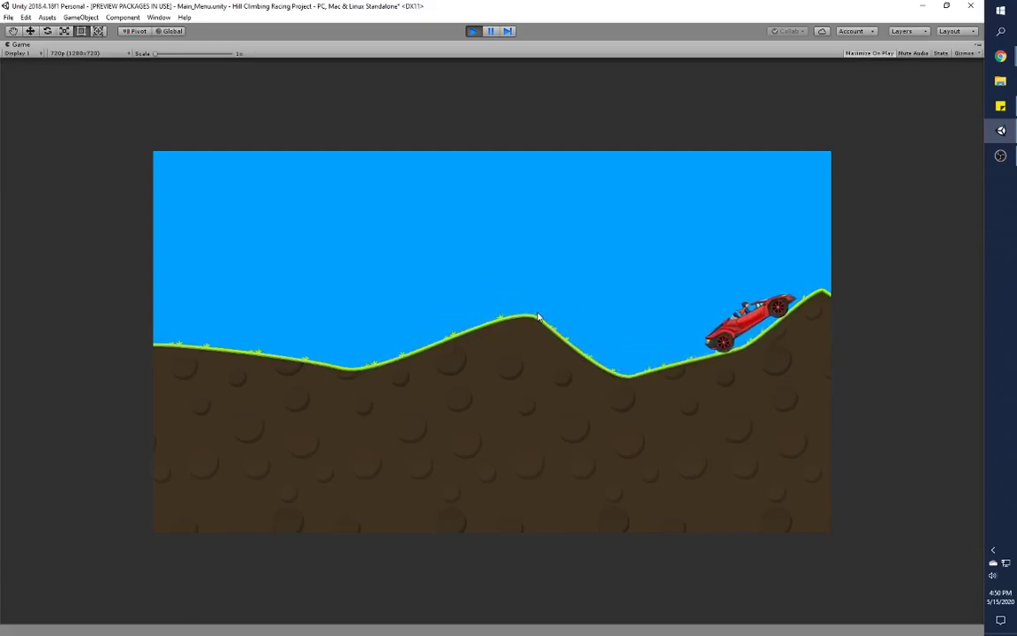
key("Left")
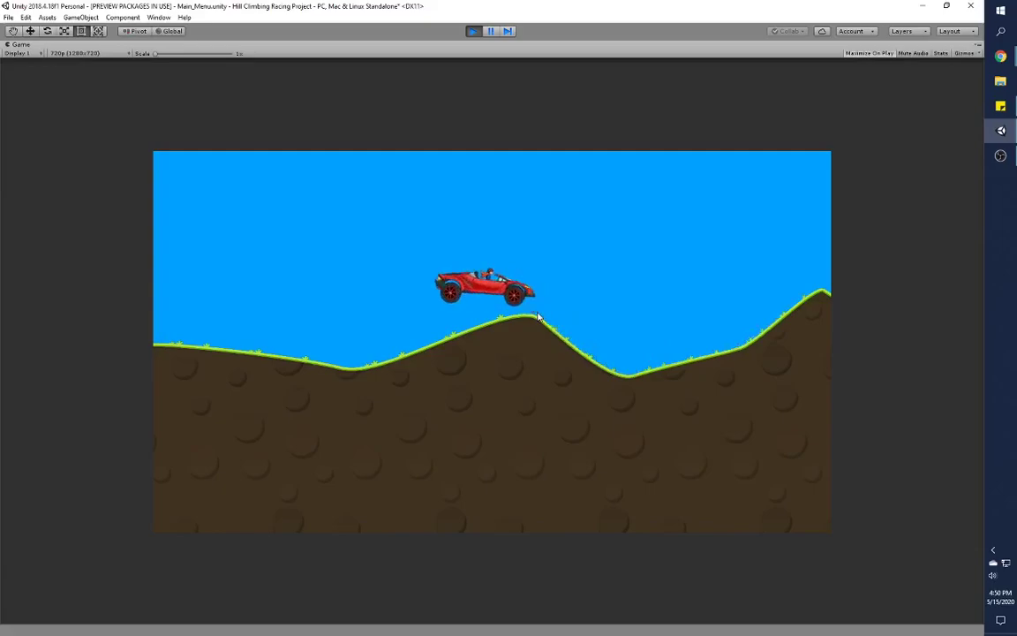
key("Right")
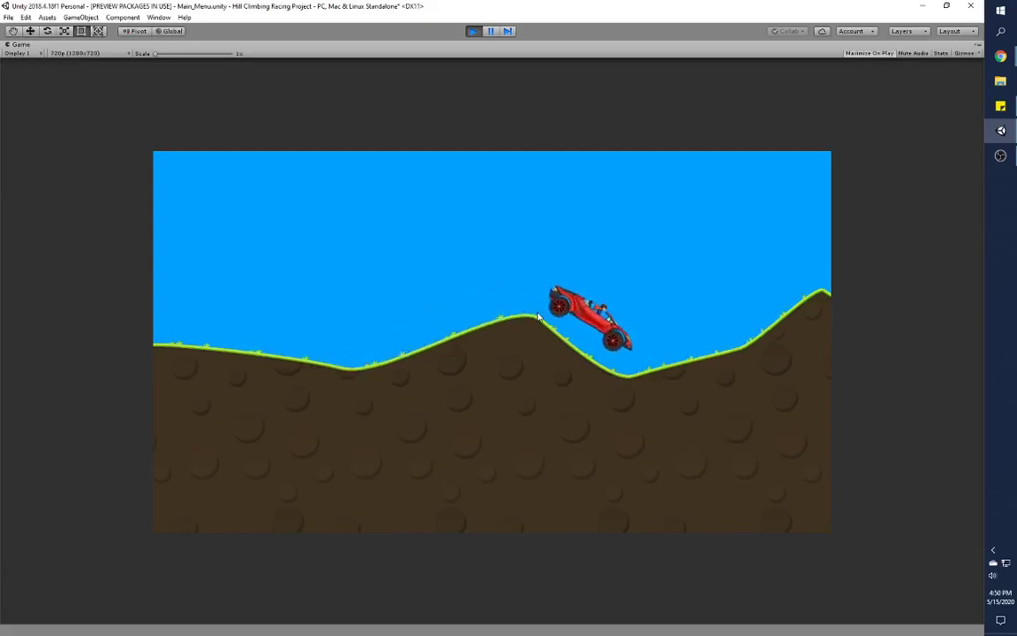
key("Left")
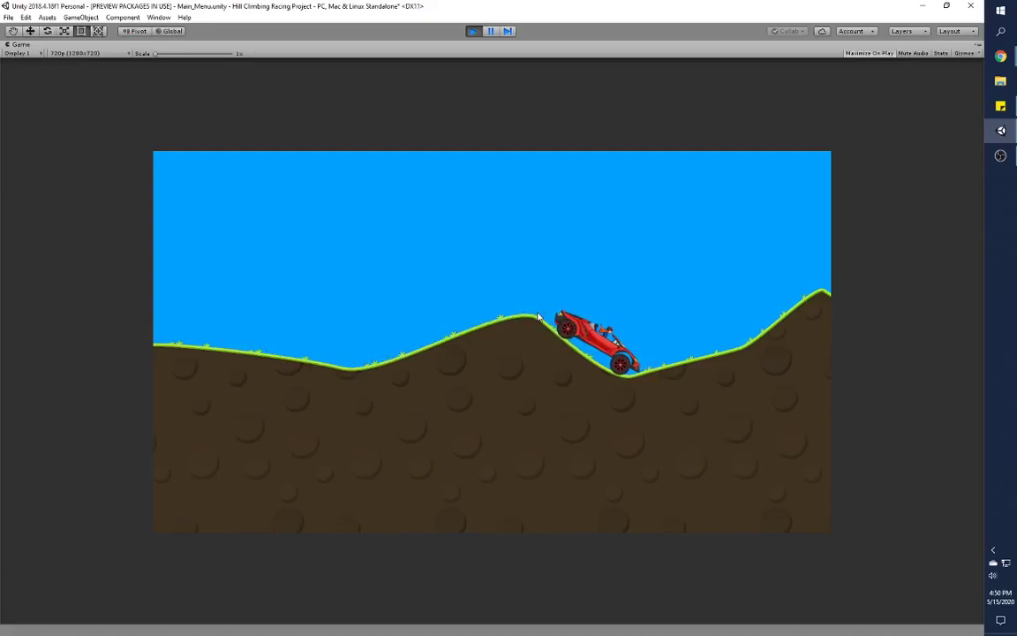
key("Right")
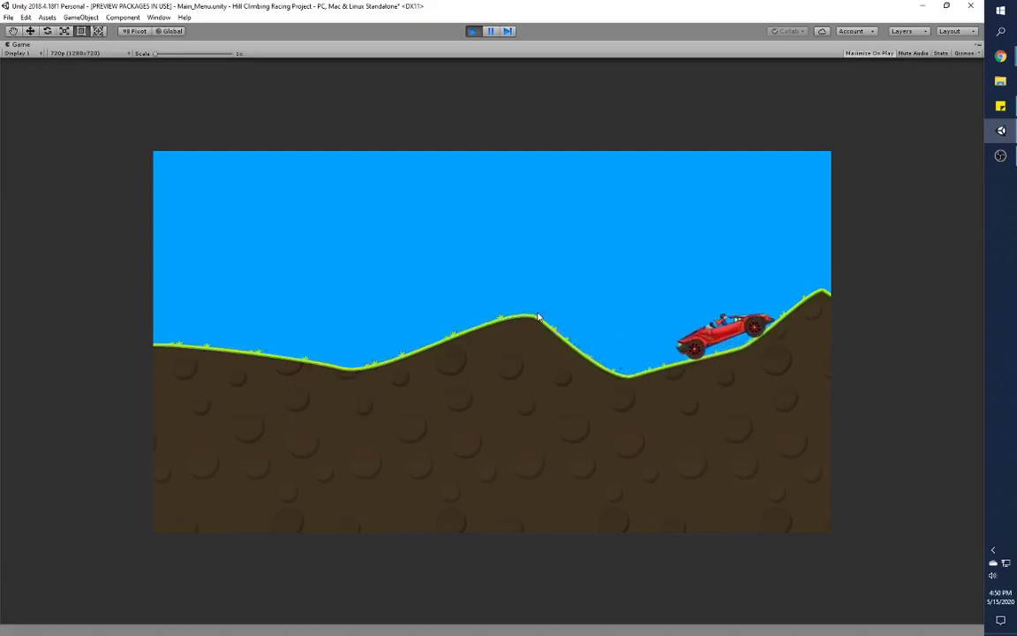
key("Left")
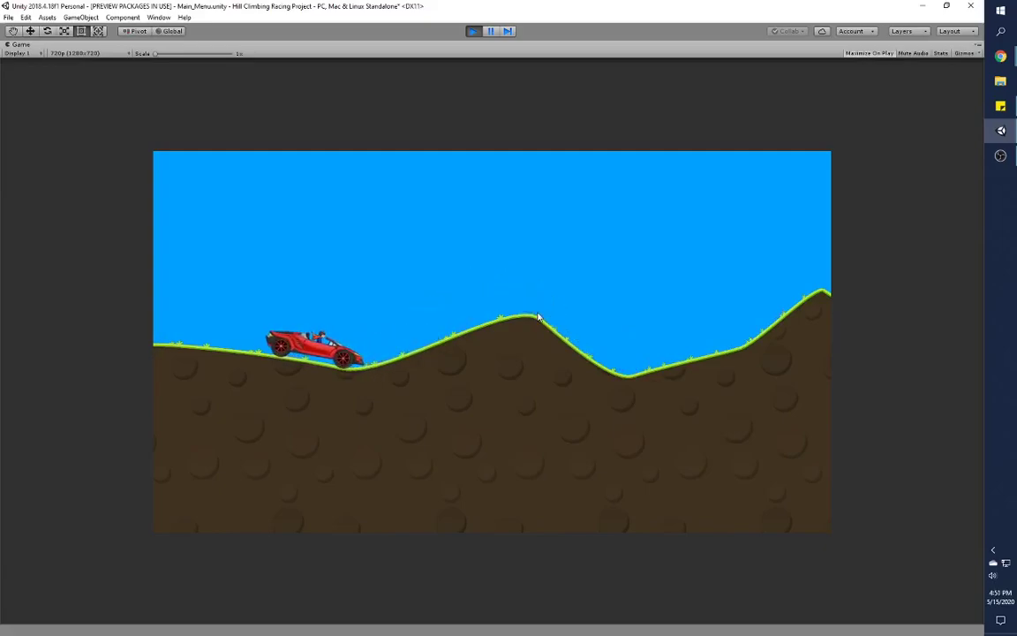
left_click(472, 31)
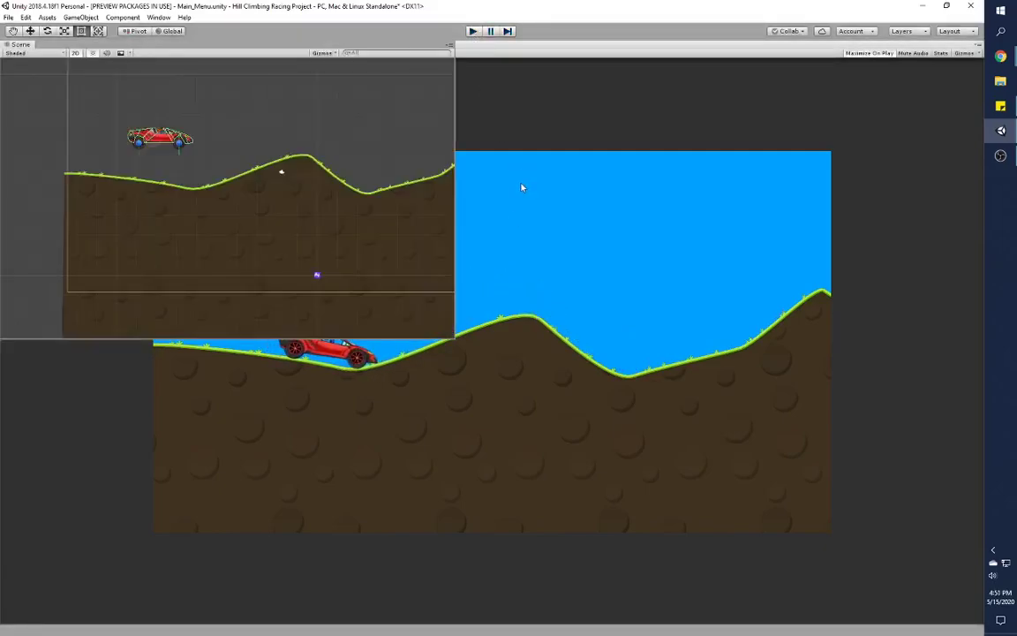